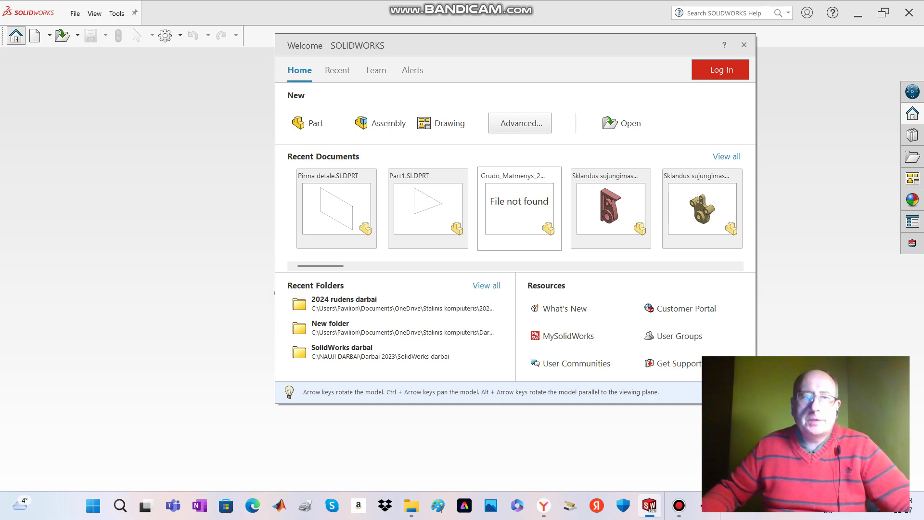
- Create a new part and start a sketch on the Front Plane
{"action": "left_click", "coordinate": [306, 123]}
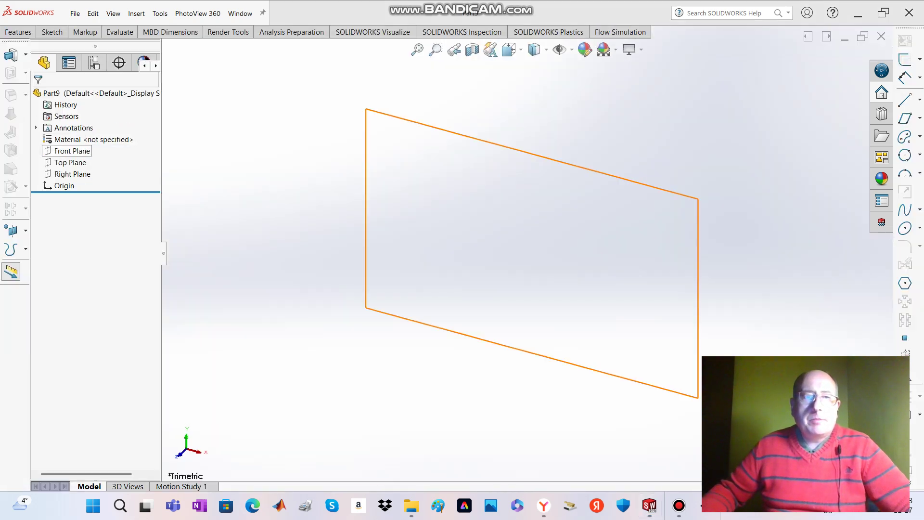
{"action": "left_click", "coordinate": [78, 150]}
{"action": "left_click", "coordinate": [87, 135]}
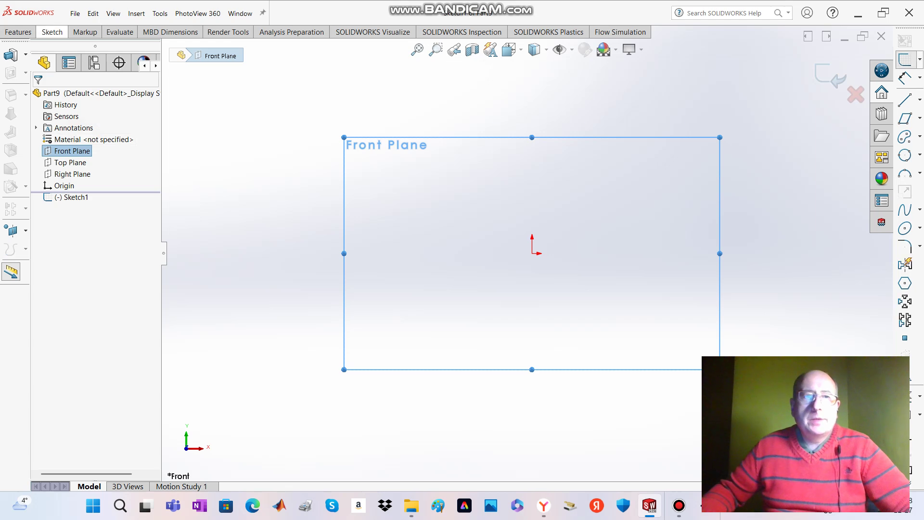
- Sketch a horizontal line about 45 mm long up and left of the origin, with a connected vertical line about 31 mm long running down
{"action": "left_click", "coordinate": [54, 32]}
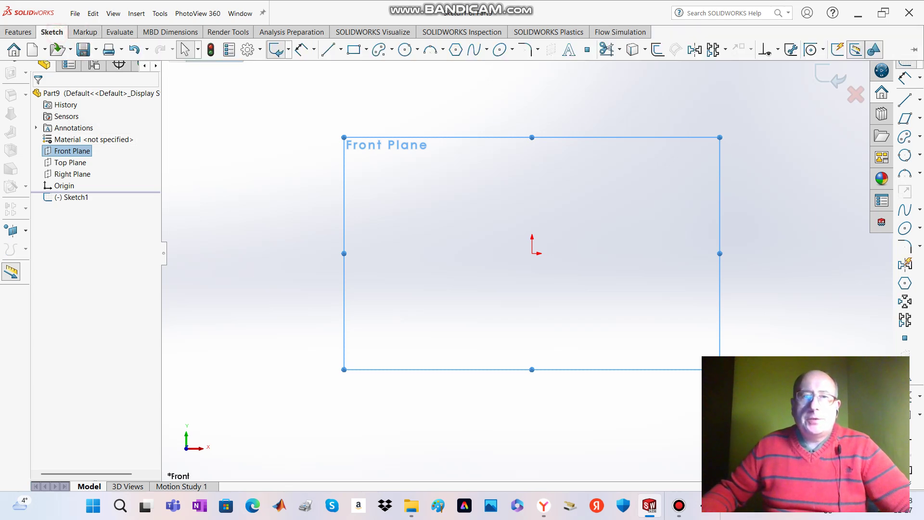
{"action": "left_click", "coordinate": [328, 49]}
{"action": "left_click", "coordinate": [367, 182]}
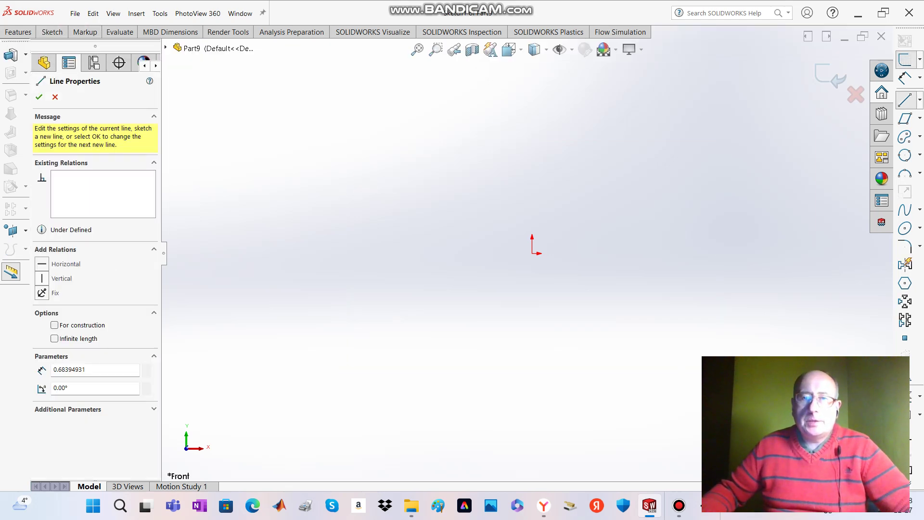
{"action": "left_click", "coordinate": [460, 181]}
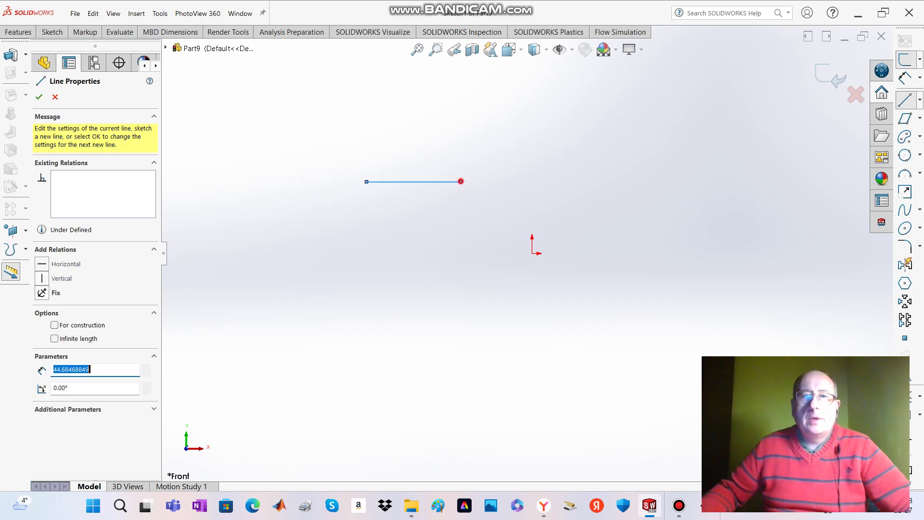
{"action": "left_click", "coordinate": [460, 247]}
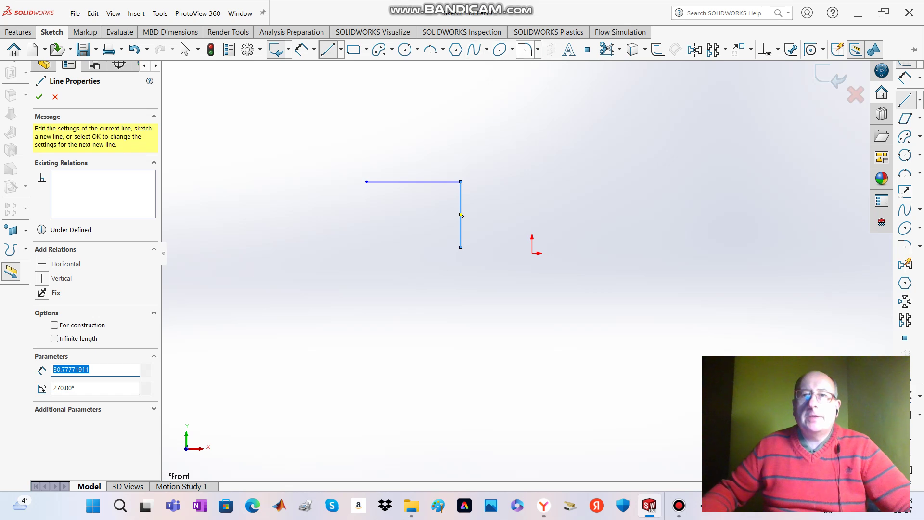
- Round the corner between the two connected lines with a 20 mm sketch fillet
{"action": "left_click", "coordinate": [537, 50]}
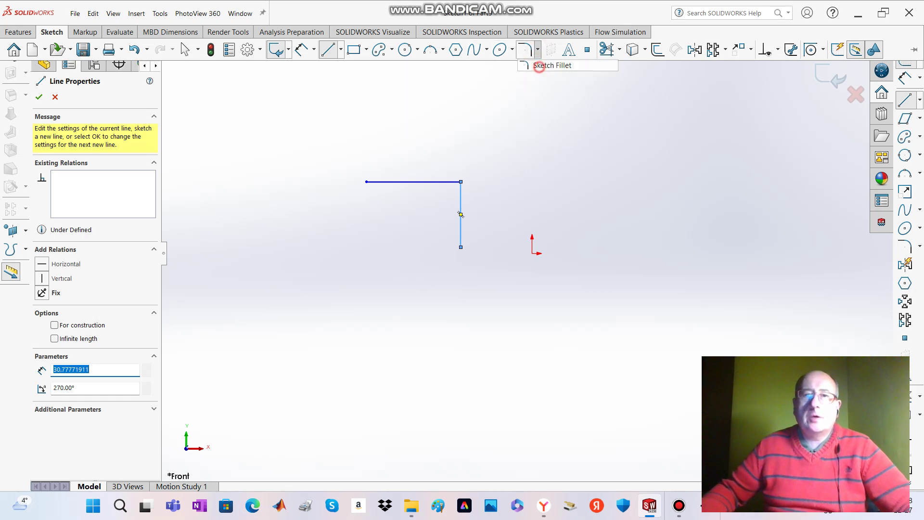
{"action": "left_click", "coordinate": [539, 66]}
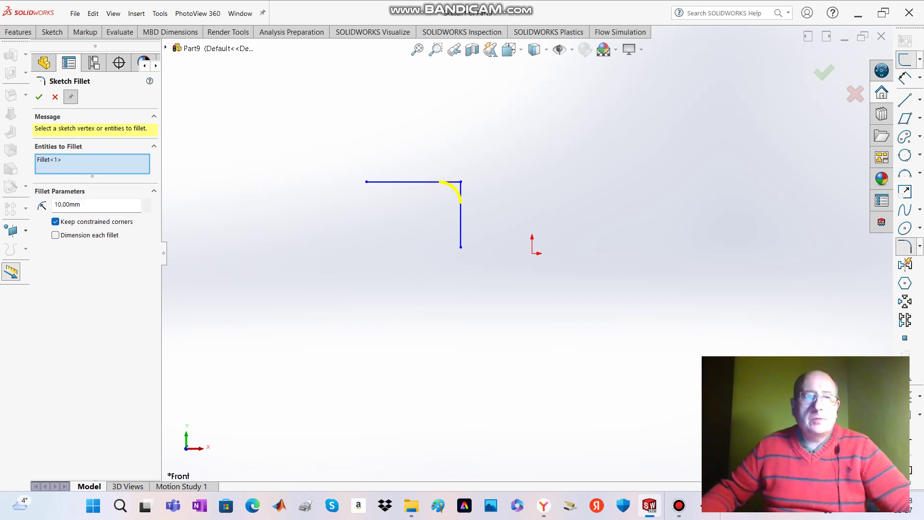
{"action": "double_click", "coordinate": [104, 203]}
{"action": "type", "text": "20"}
{"action": "key", "text": "Return"}
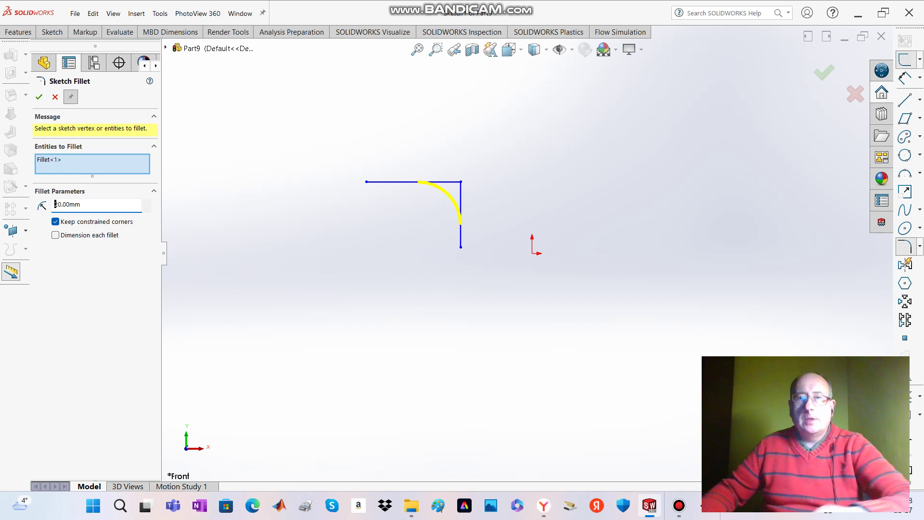
{"action": "key", "text": "Return"}
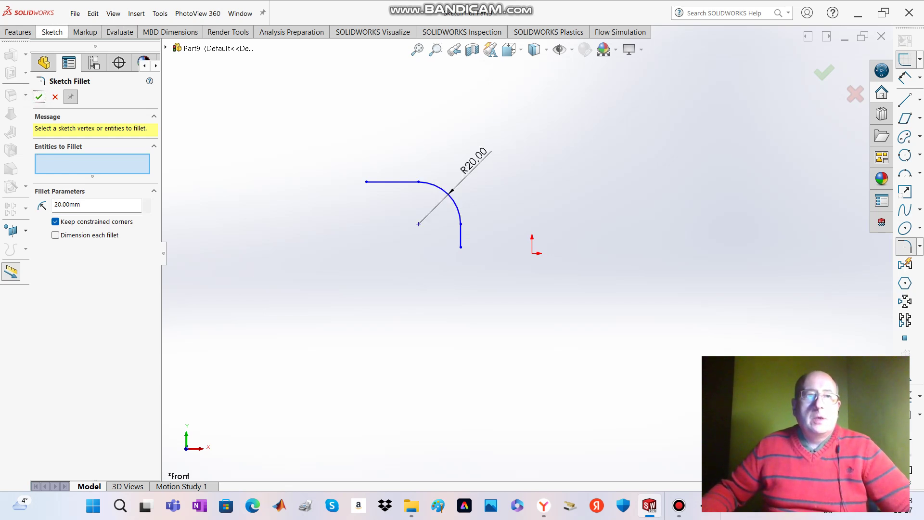
{"action": "left_click", "coordinate": [39, 97]}
- Sketch a second corner left of the filleted one: a horizontal line and a connected vertical line running down about 40 mm
{"action": "left_click", "coordinate": [51, 31]}
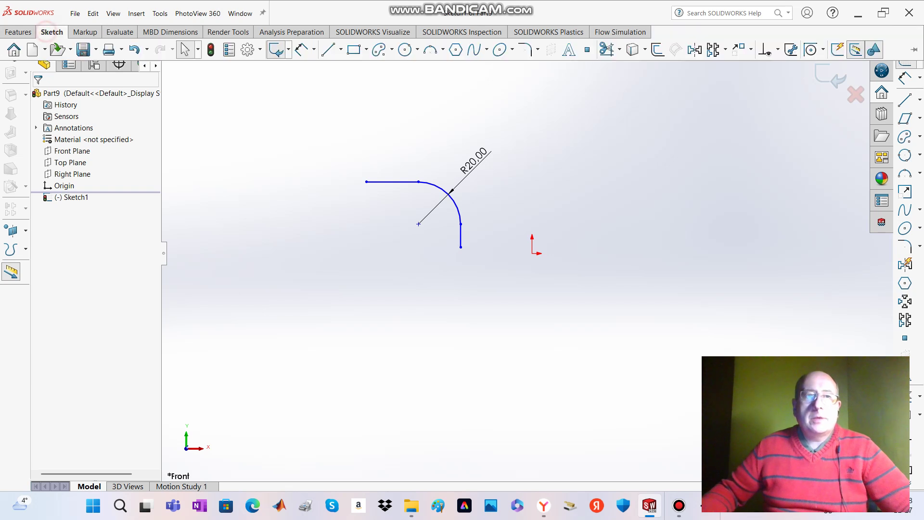
{"action": "left_click", "coordinate": [329, 49]}
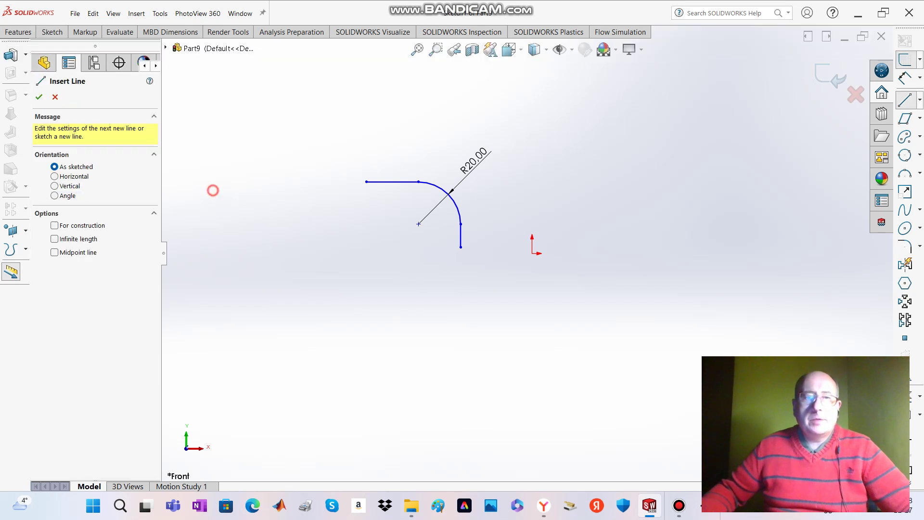
{"action": "left_click", "coordinate": [212, 190]}
{"action": "left_click", "coordinate": [312, 190]}
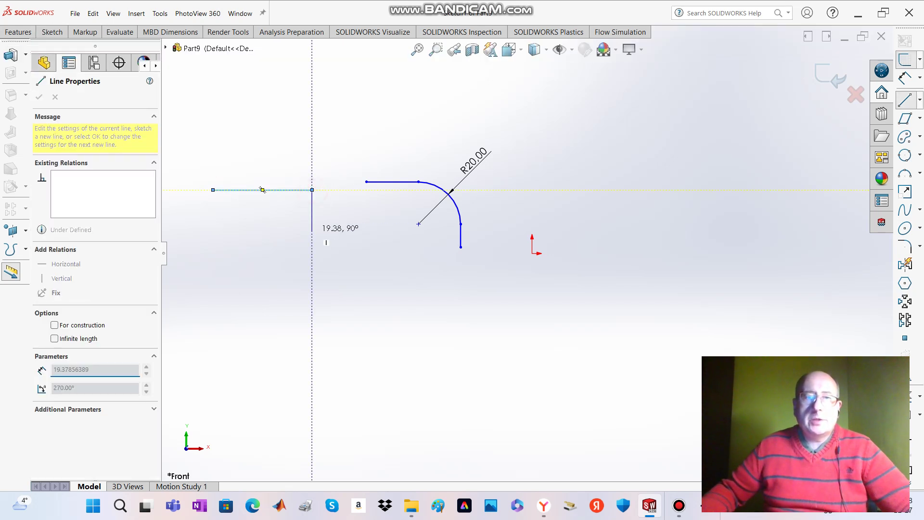
{"action": "left_click", "coordinate": [312, 275]}
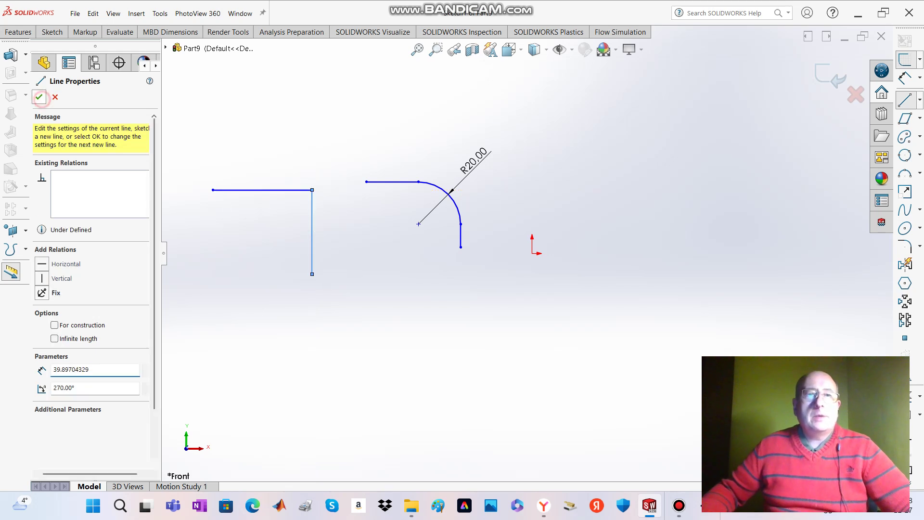
{"action": "key", "text": "Escape"}
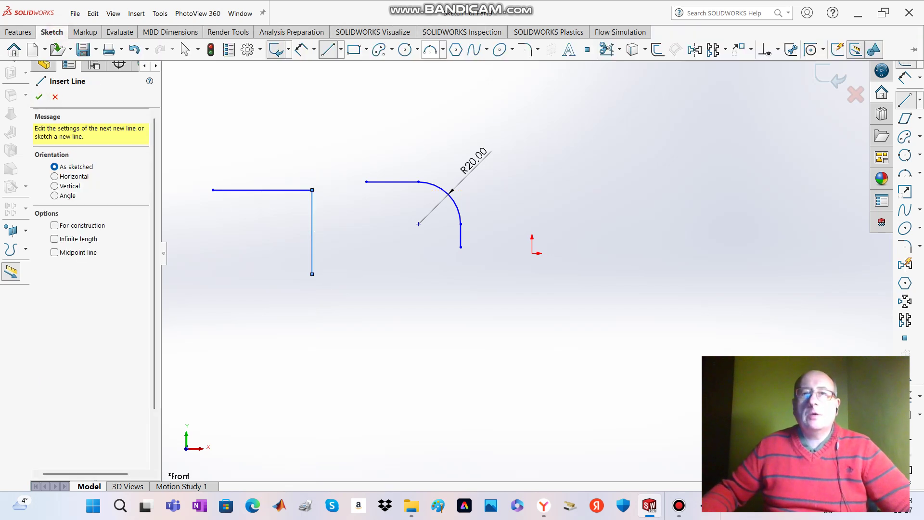
- Chamfer the corner of the second line pair with an equal-distance sketch chamfer of 10 mm
{"action": "left_click", "coordinate": [538, 49]}
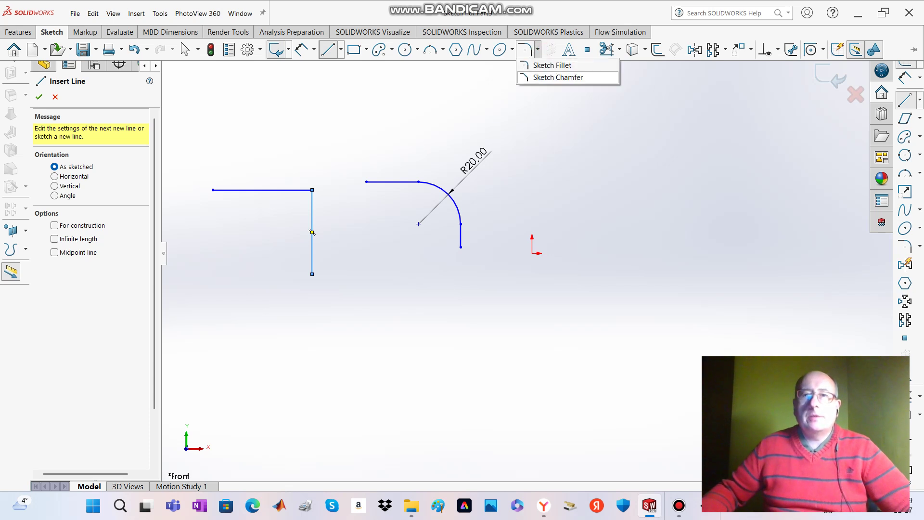
{"action": "left_click", "coordinate": [557, 77]}
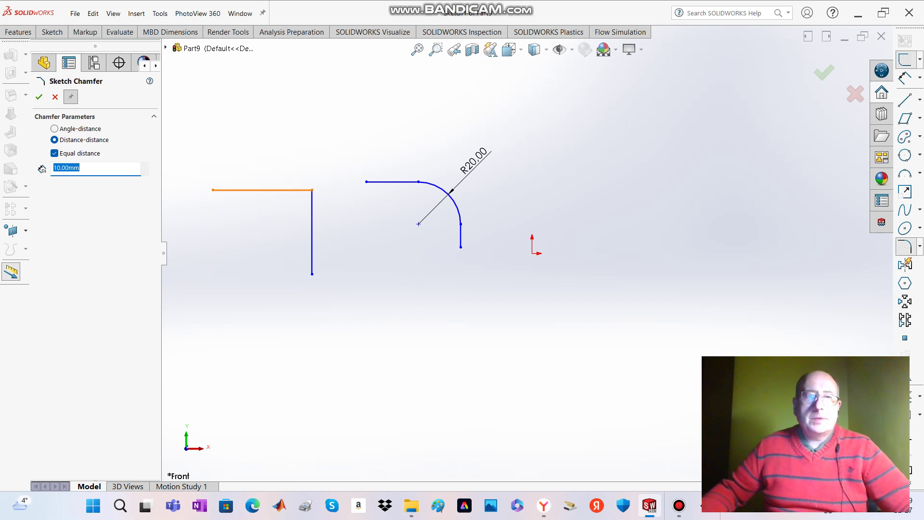
{"action": "left_click", "coordinate": [280, 190]}
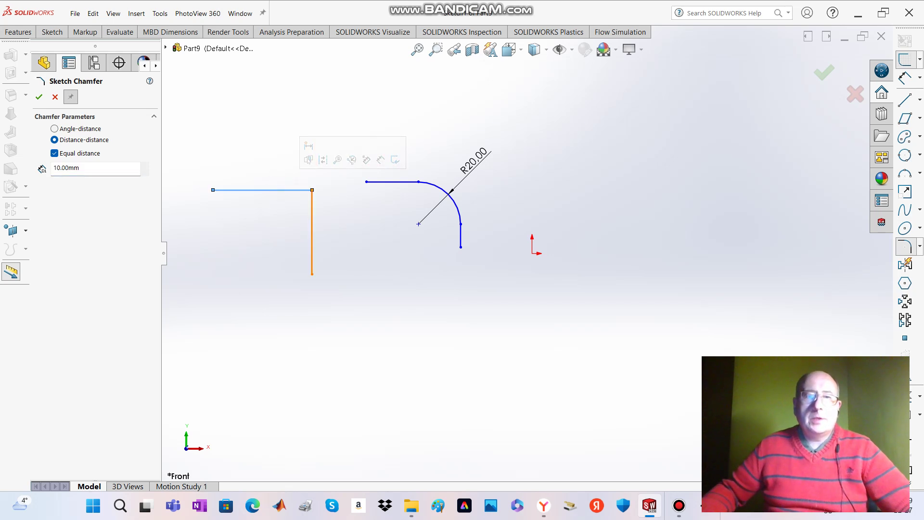
{"action": "left_click", "coordinate": [312, 199]}
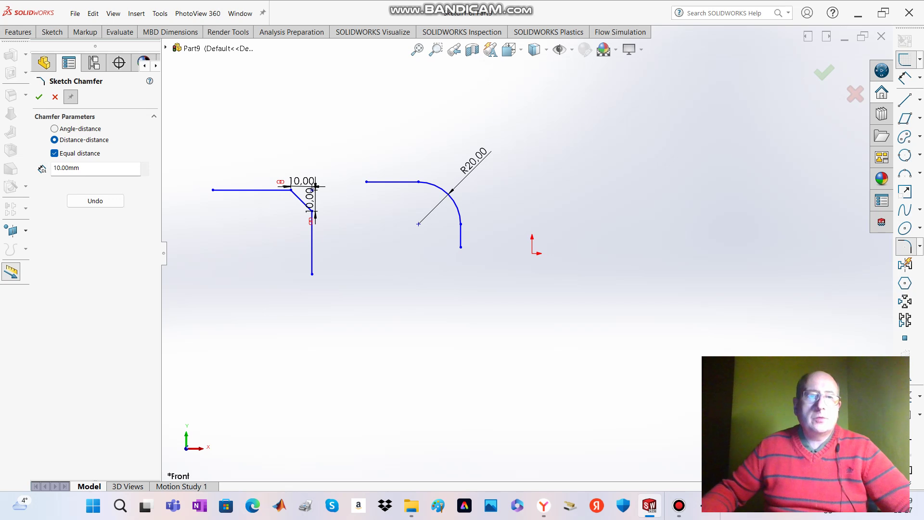
{"action": "left_click", "coordinate": [39, 96]}
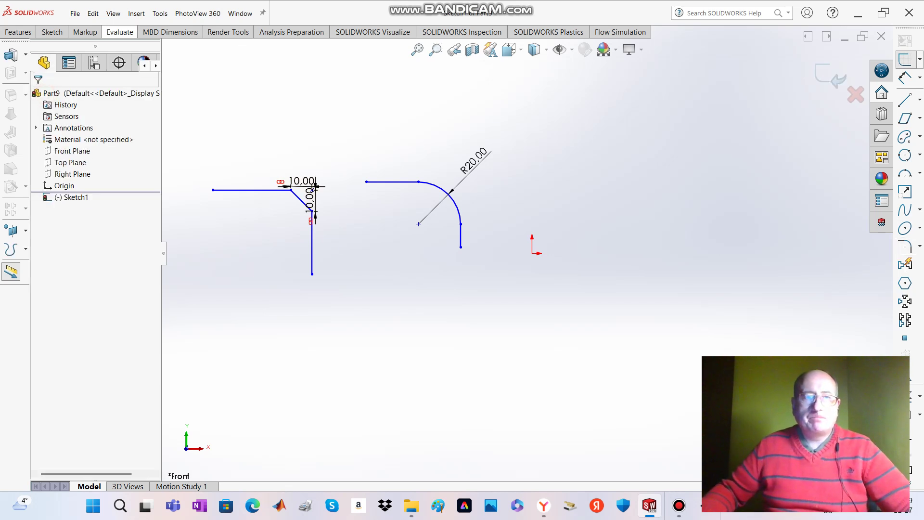
- Sketch a separate horizontal line about 70 mm long above and to the right of the origin
{"action": "left_click", "coordinate": [52, 32]}
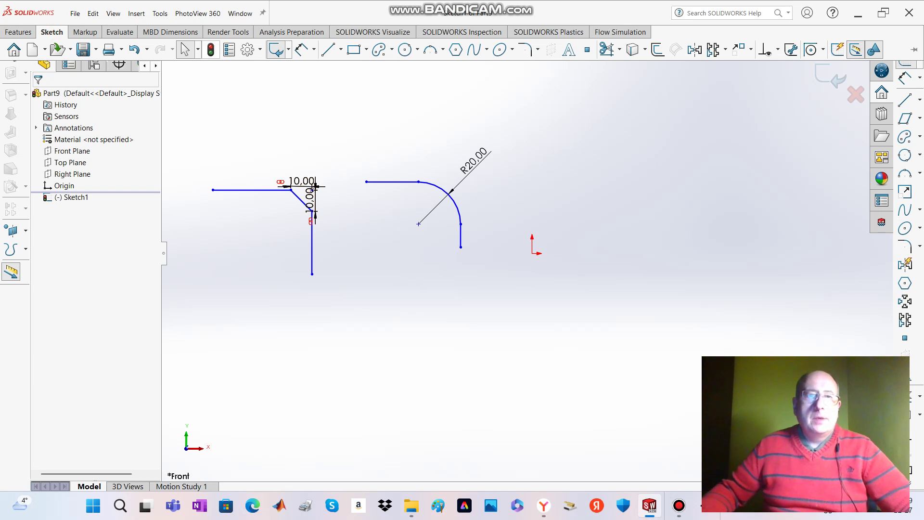
{"action": "left_click", "coordinate": [329, 50]}
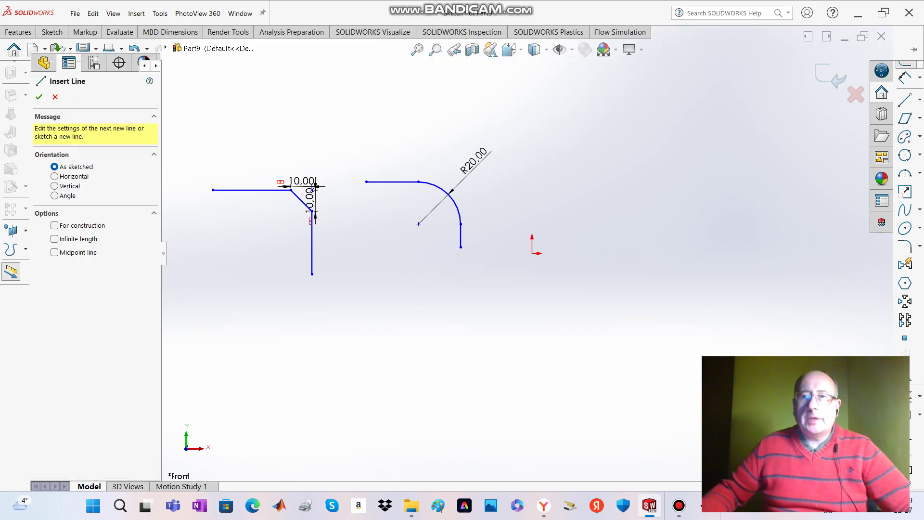
{"action": "left_click", "coordinate": [556, 154]}
{"action": "double_click", "coordinate": [703, 154]}
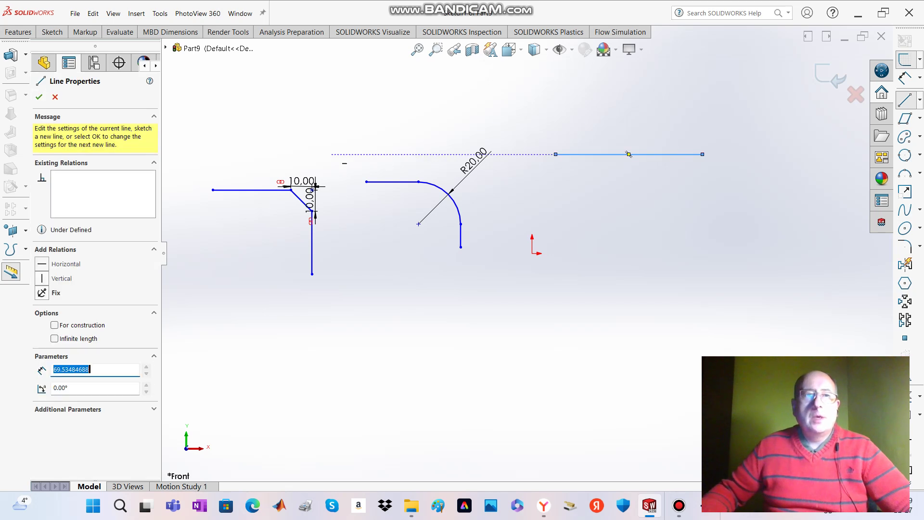
- Offset the new horizontal line 10 mm downward with a dimension added
{"action": "left_click", "coordinate": [52, 35]}
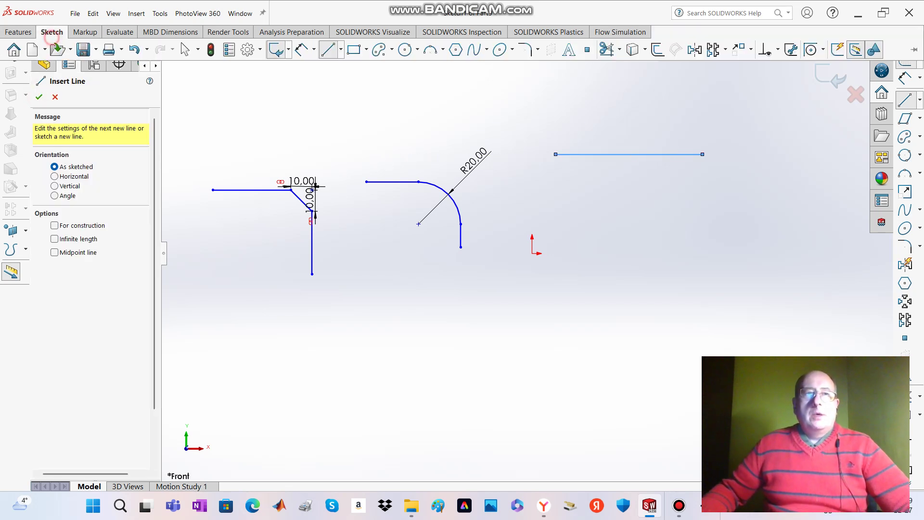
{"action": "left_click", "coordinate": [657, 49]}
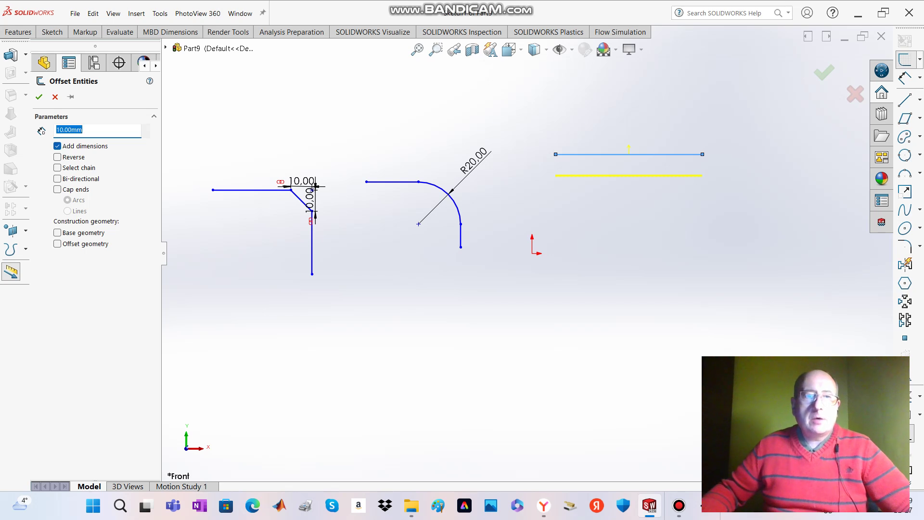
{"action": "key", "text": "Return"}
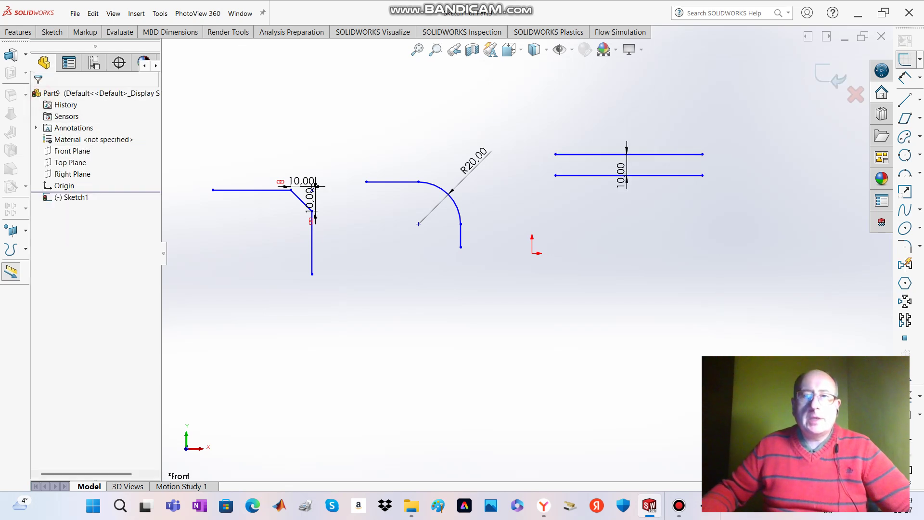
- Sketch another horizontal line about 84 mm long below and to the right of the origin
{"action": "left_click", "coordinate": [52, 32]}
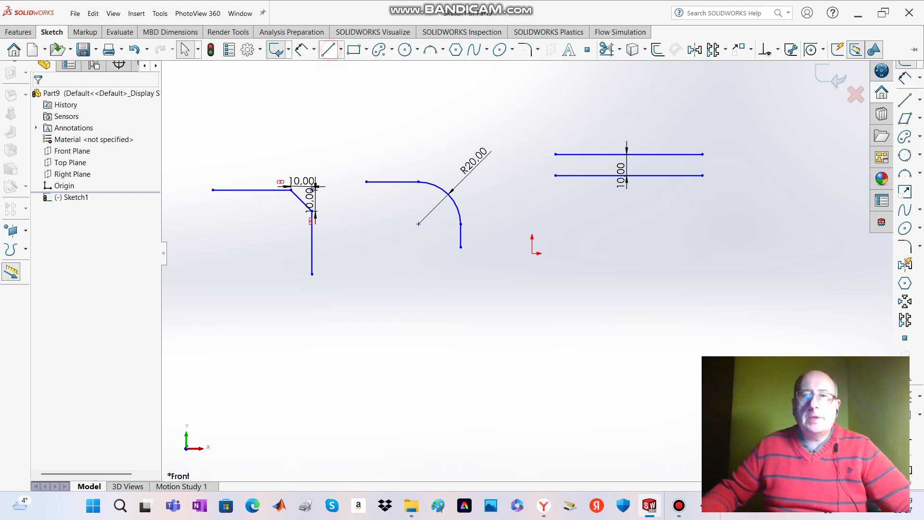
{"action": "left_click", "coordinate": [330, 49]}
{"action": "left_click", "coordinate": [562, 308]}
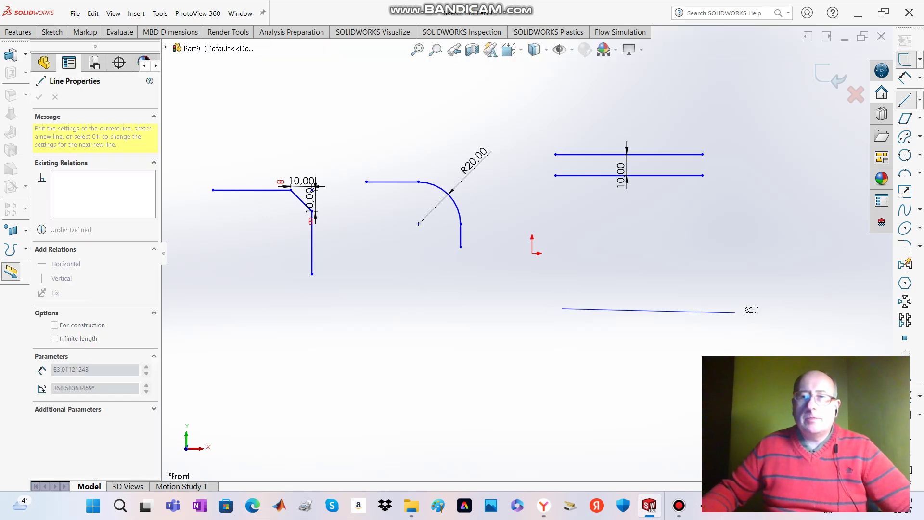
{"action": "double_click", "coordinate": [740, 308]}
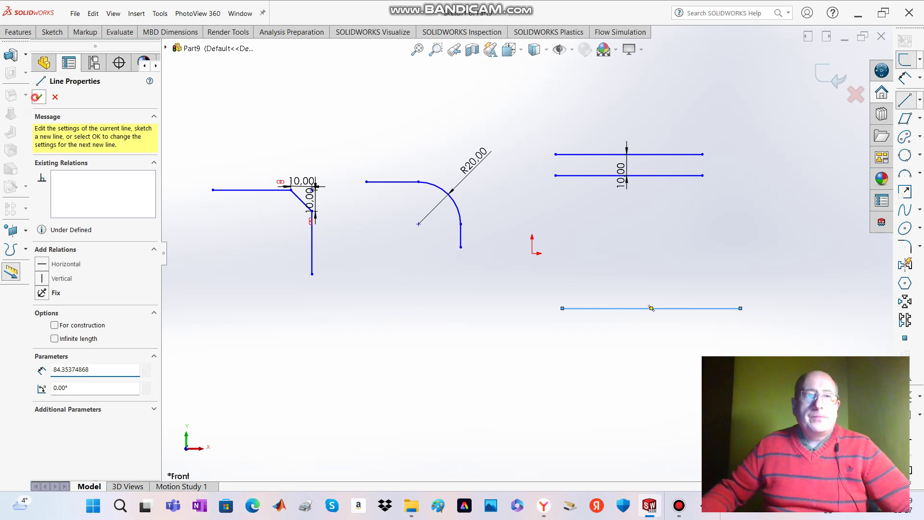
{"action": "key", "text": "Escape"}
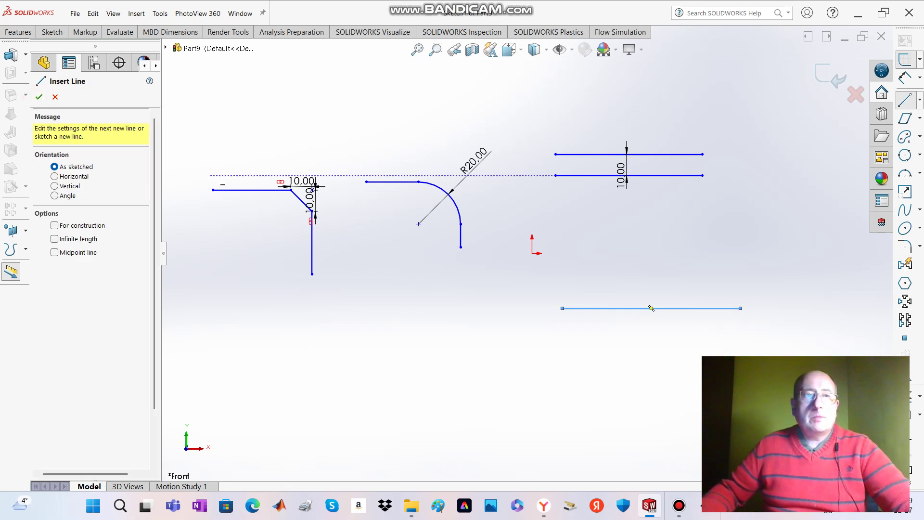
{"action": "left_click", "coordinate": [52, 32]}
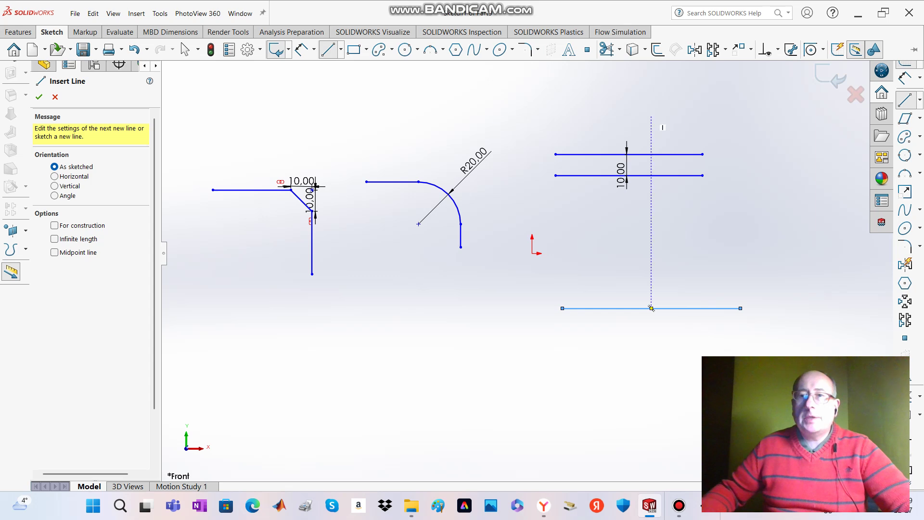
{"action": "key", "text": "Escape"}
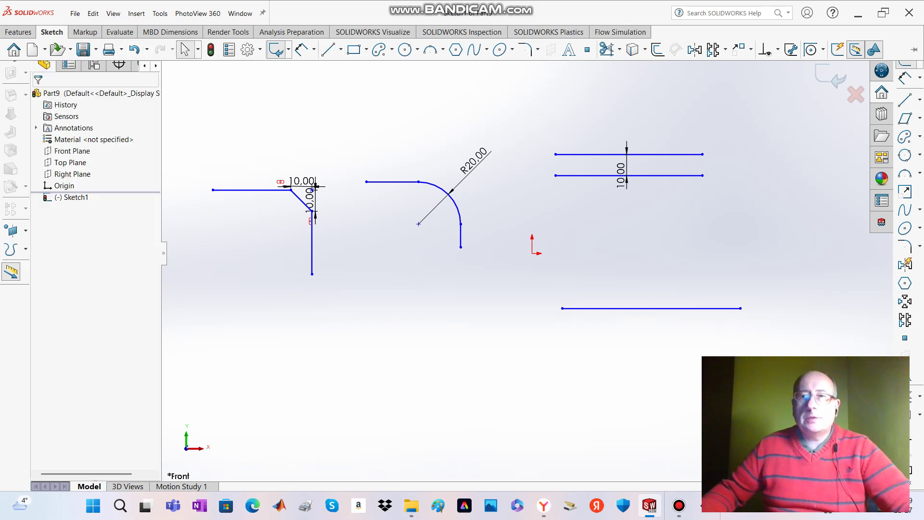
- Offset the lower horizontal line 20 mm upward by reversing the direction, with a dimension added
{"action": "left_click", "coordinate": [657, 49]}
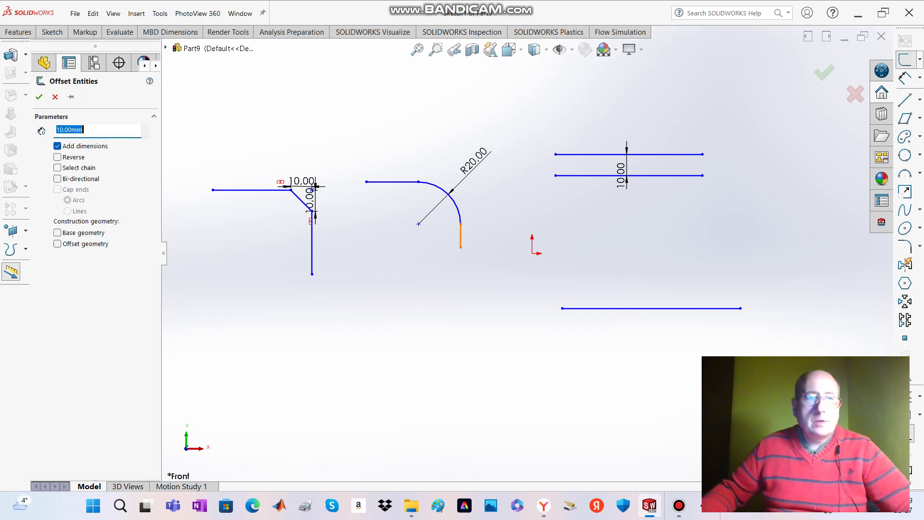
{"action": "left_click", "coordinate": [612, 307]}
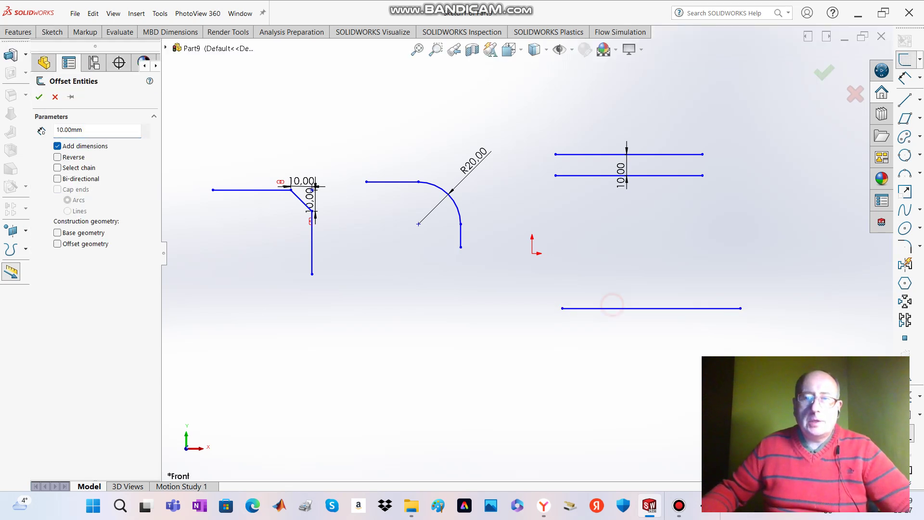
{"action": "left_click", "coordinate": [610, 307]}
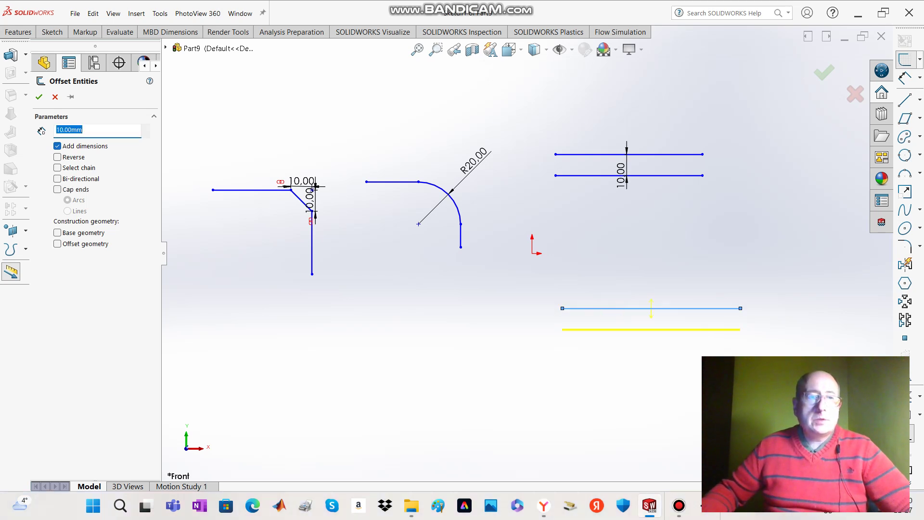
{"action": "left_click", "coordinate": [57, 157]}
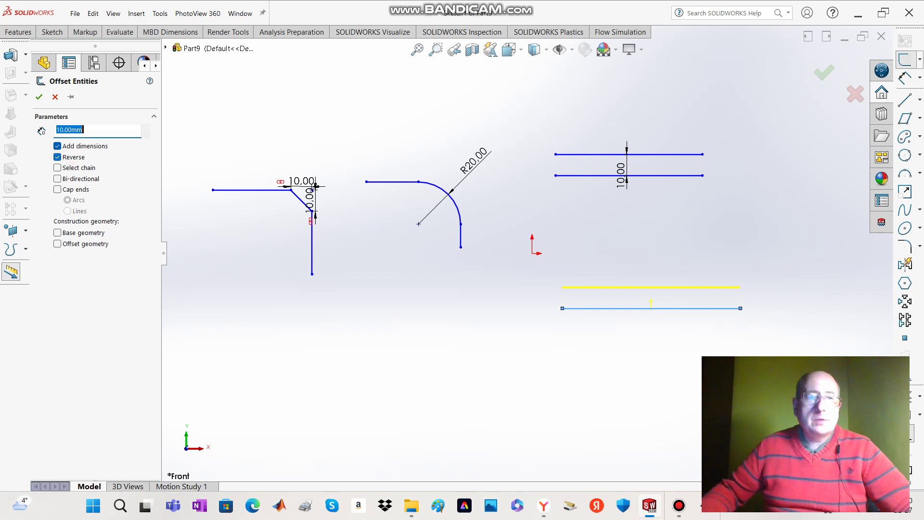
{"action": "left_click", "coordinate": [100, 129]}
{"action": "double_click", "coordinate": [100, 129]}
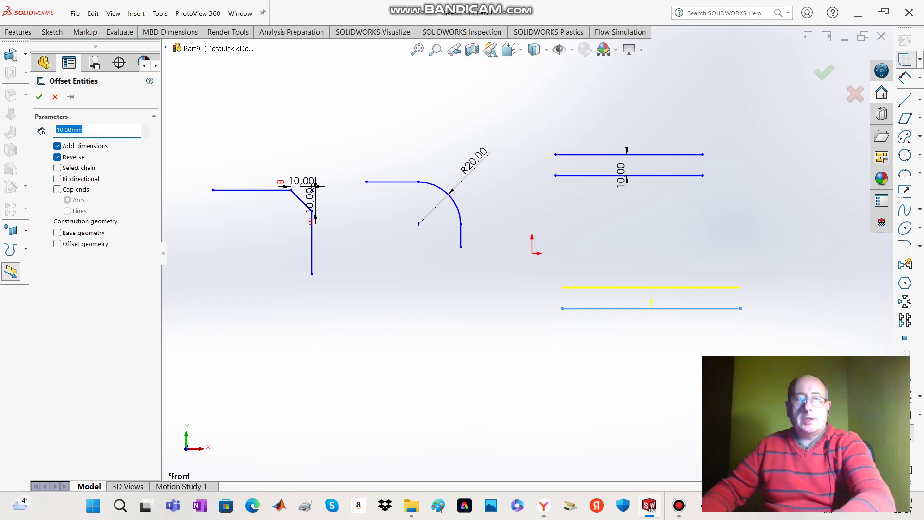
{"action": "type", "text": "20"}
{"action": "key", "text": "Return"}
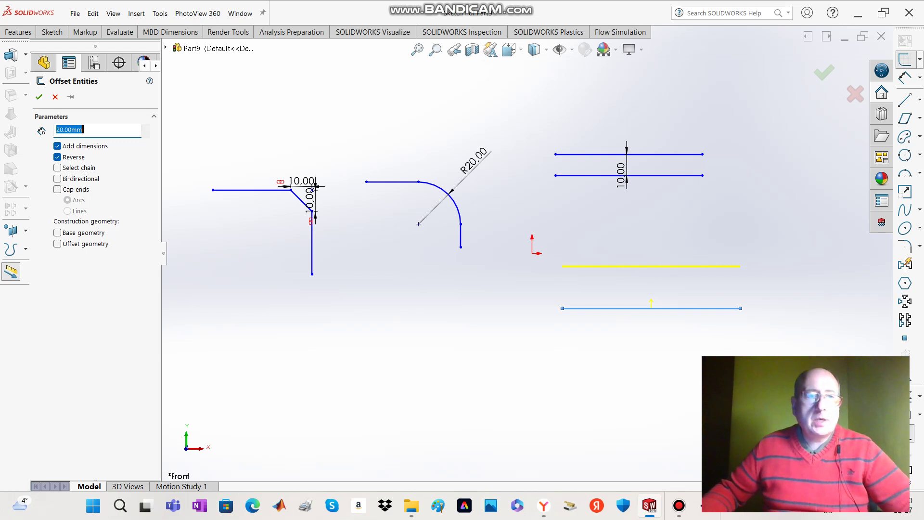
{"action": "left_click", "coordinate": [38, 97]}
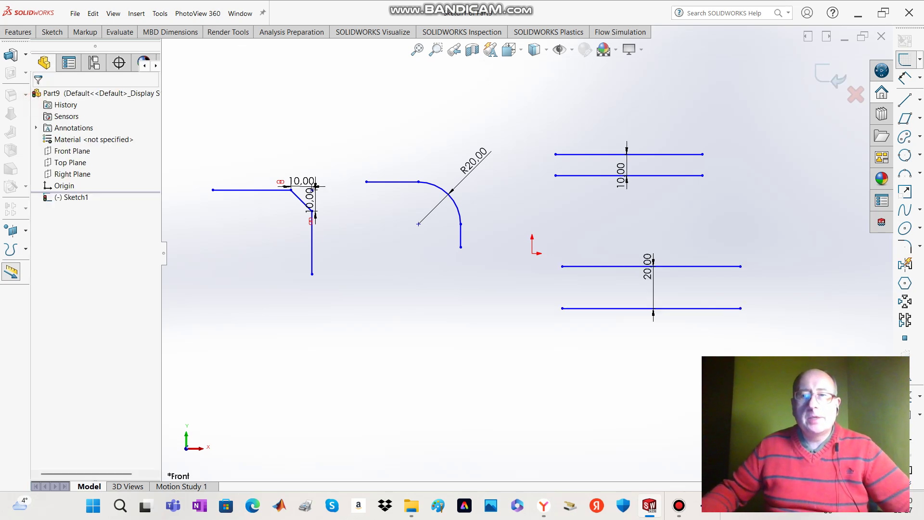
- Delete all lines, arcs and dimensions from the sketch
{"action": "mouse_move", "coordinate": [195, 99]}
{"action": "left_mouse_down"}
{"action": "mouse_move", "coordinate": [660, 371]}
{"action": "mouse_move", "coordinate": [773, 386]}
{"action": "left_mouse_up"}
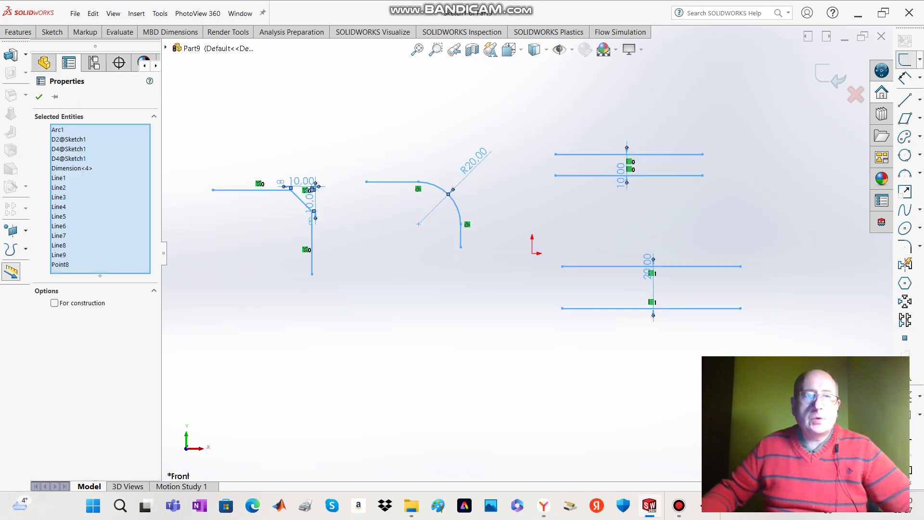
{"action": "key", "text": "Delete"}
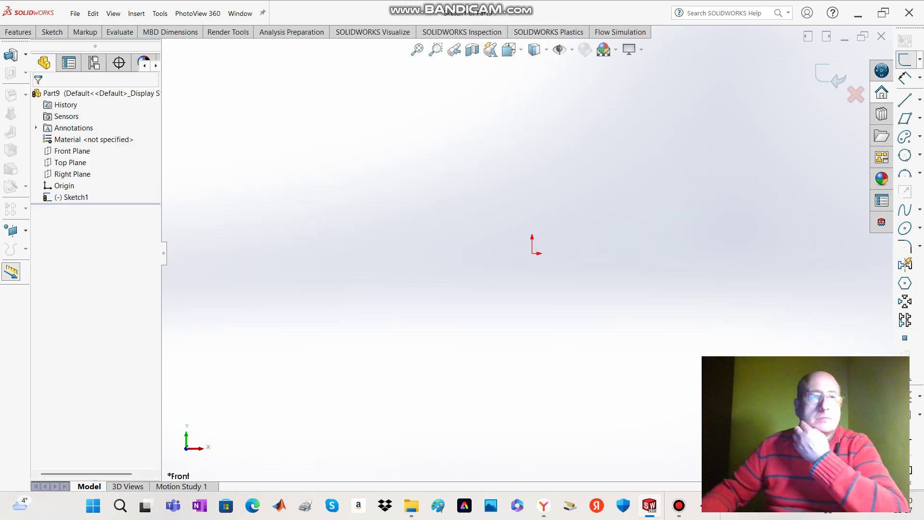
- Sketch a centerpoint arc slot to the left of the origin, about 22 mm in arc radius and 18 mm wide
{"action": "left_click", "coordinate": [48, 34]}
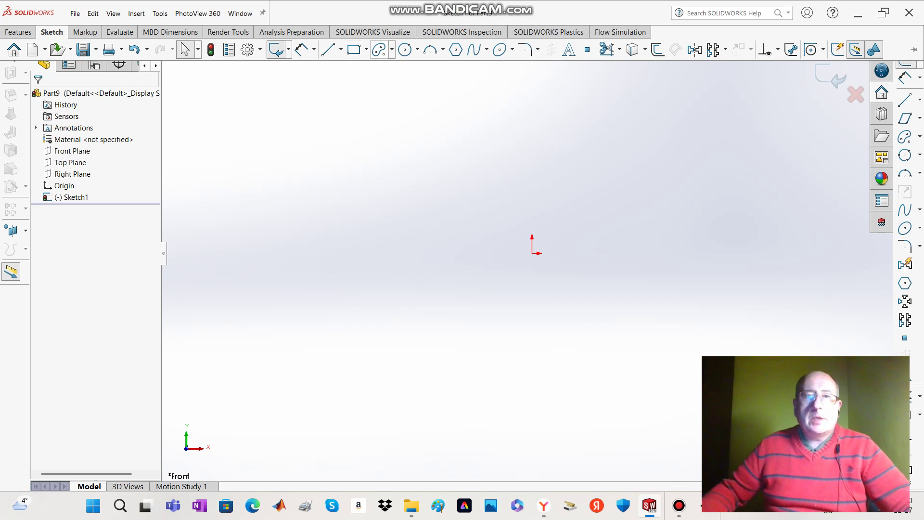
{"action": "left_click", "coordinate": [380, 50]}
{"action": "left_click", "coordinate": [315, 249]}
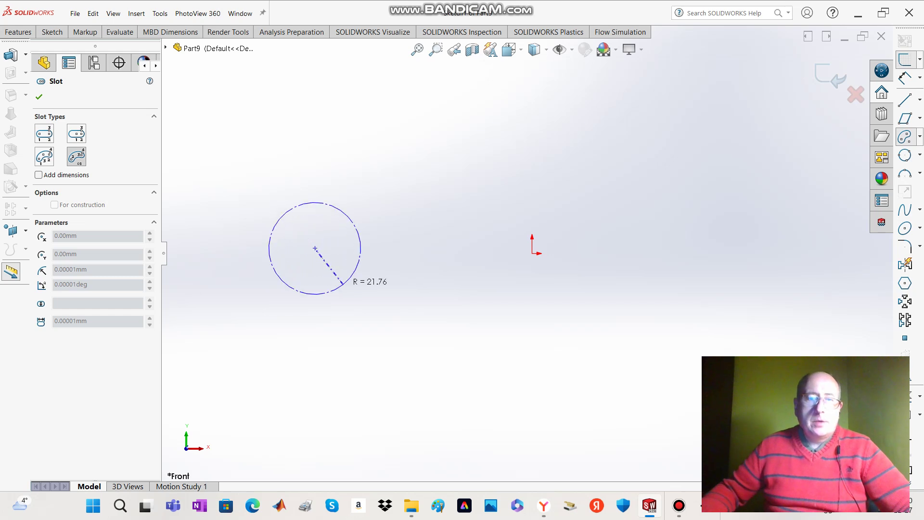
{"action": "left_click", "coordinate": [343, 285]}
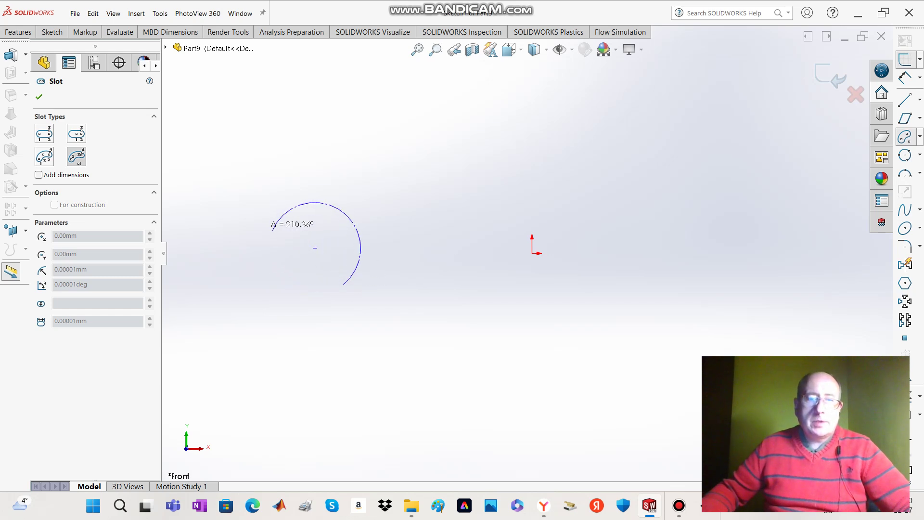
{"action": "left_click", "coordinate": [293, 207]}
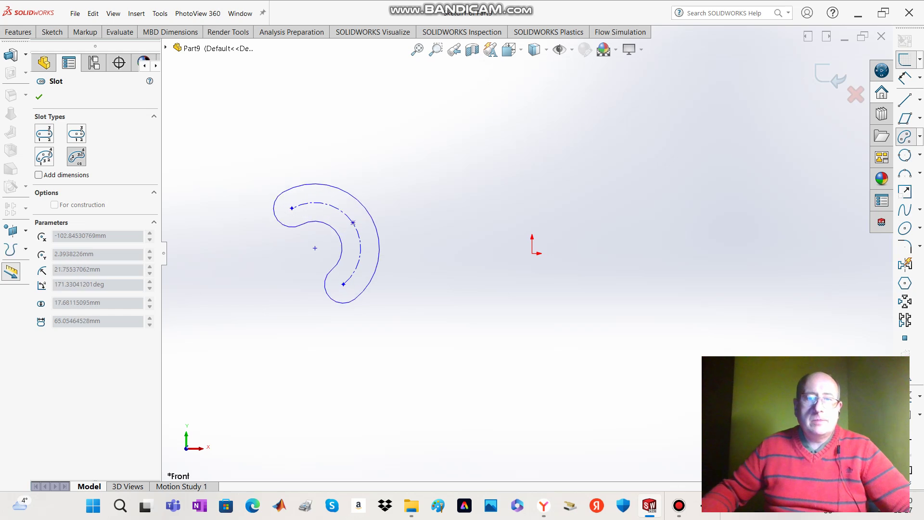
{"action": "left_click", "coordinate": [305, 223]}
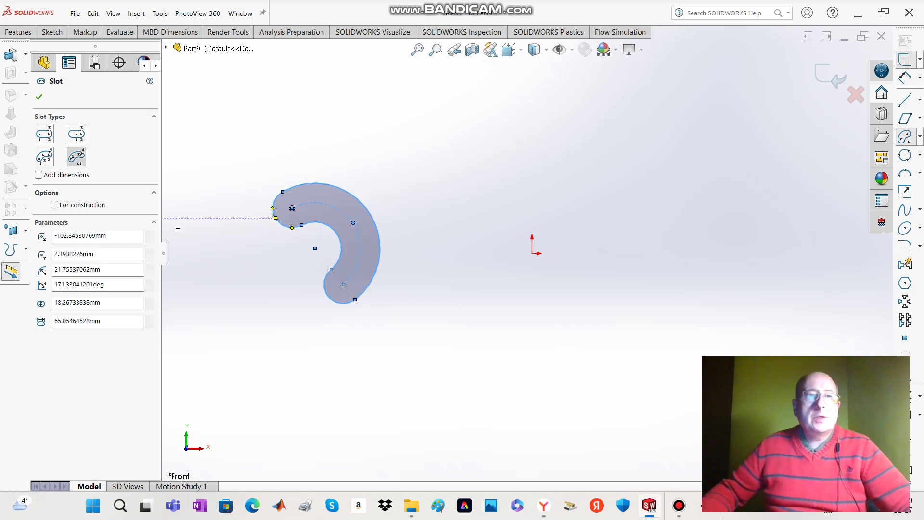
{"action": "left_click", "coordinate": [39, 94]}
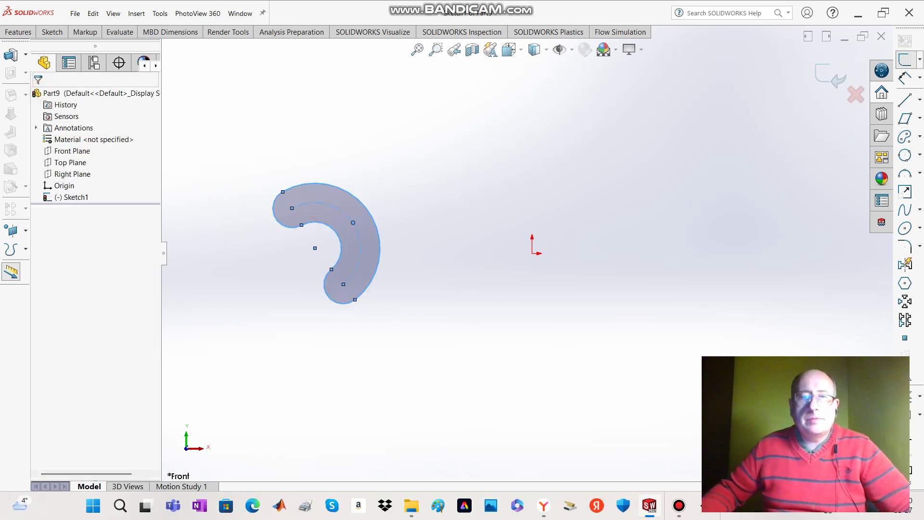
- Sketch a vertical centerline between the arc slot and the origin, extending above and below the slot
{"action": "left_click", "coordinate": [51, 32]}
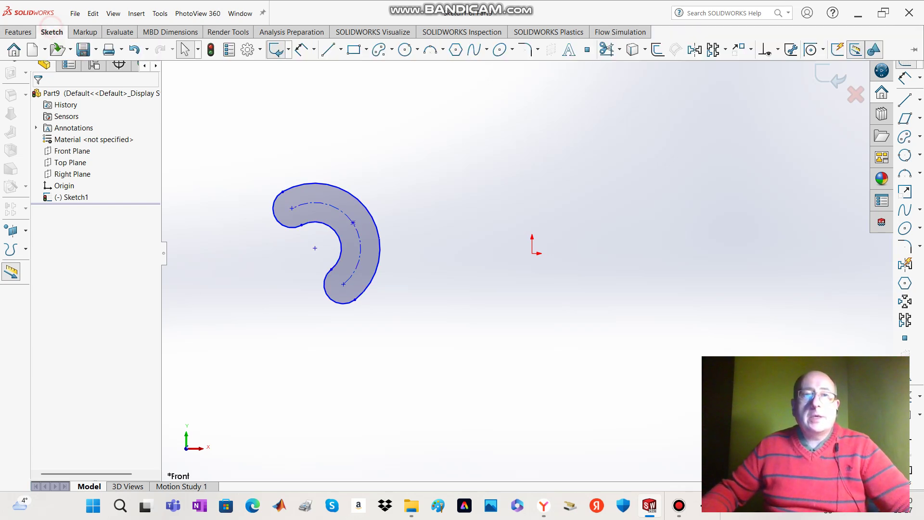
{"action": "left_click", "coordinate": [341, 51]}
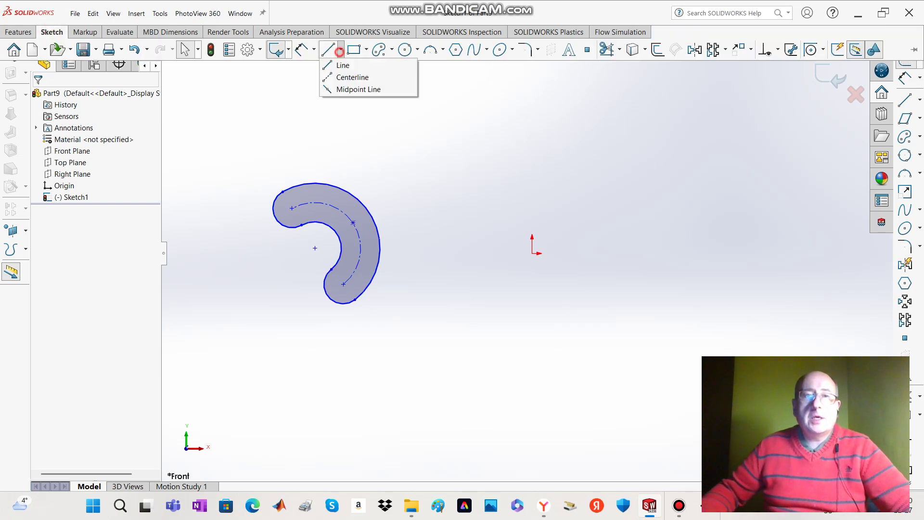
{"action": "left_click", "coordinate": [351, 78]}
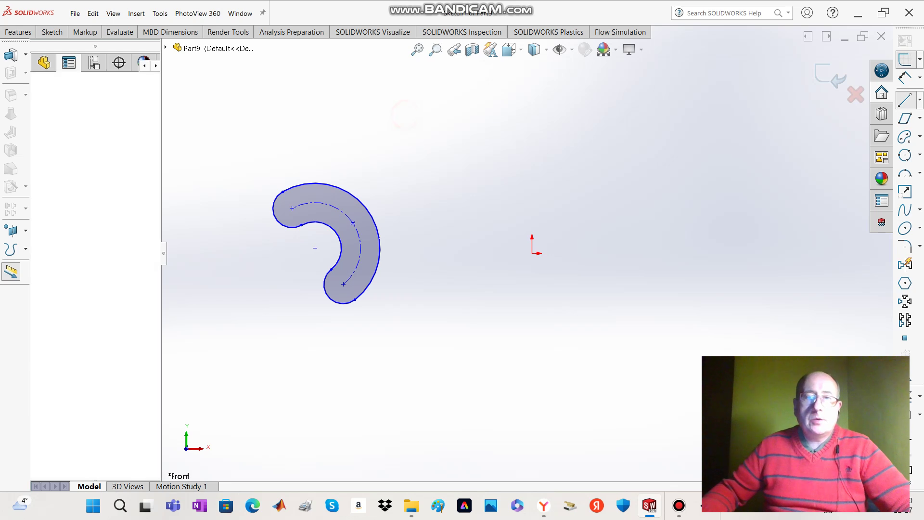
{"action": "left_click", "coordinate": [405, 115]}
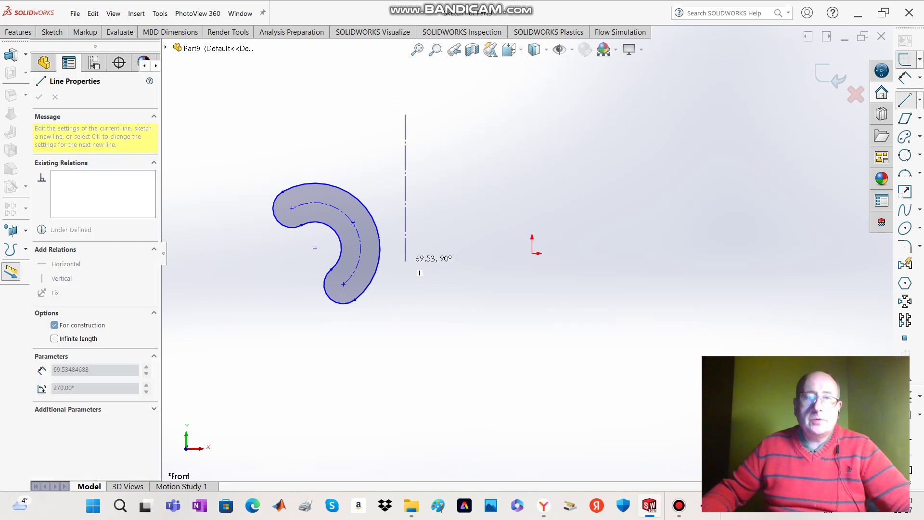
{"action": "left_click", "coordinate": [418, 380]}
{"action": "key", "text": "Escape"}
{"action": "key", "text": "Escape"}
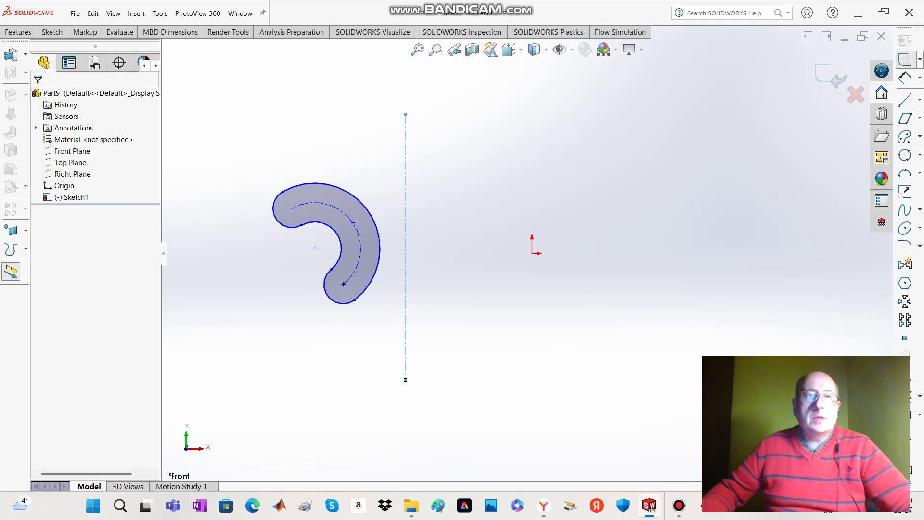
{"action": "left_click", "coordinate": [52, 32]}
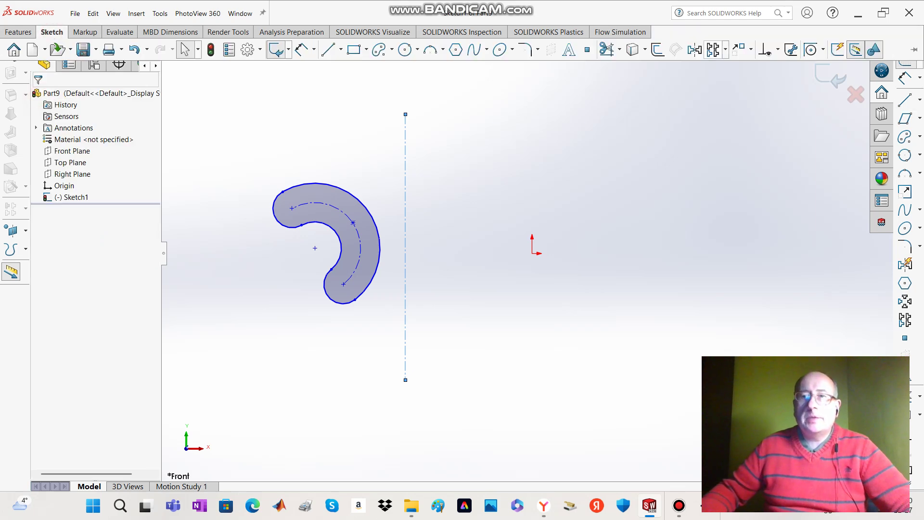
{"action": "left_click", "coordinate": [694, 49]}
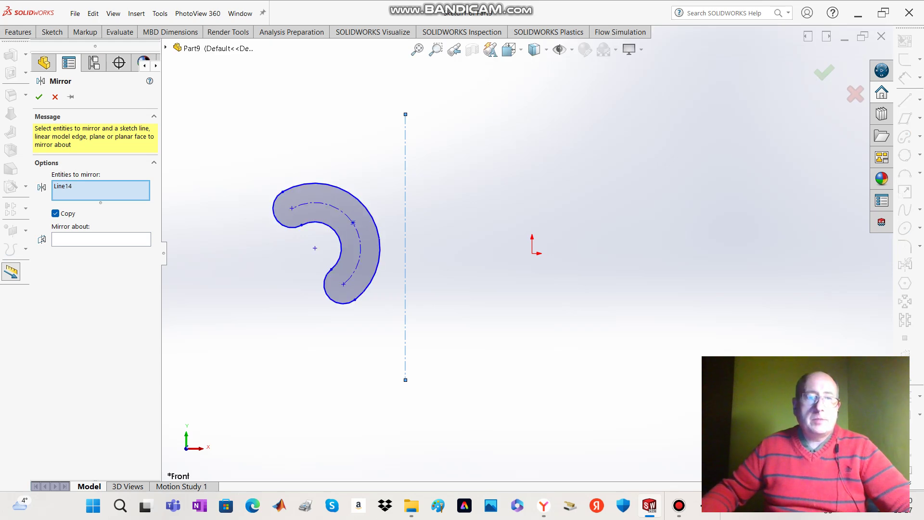
{"action": "left_click", "coordinate": [115, 187]}
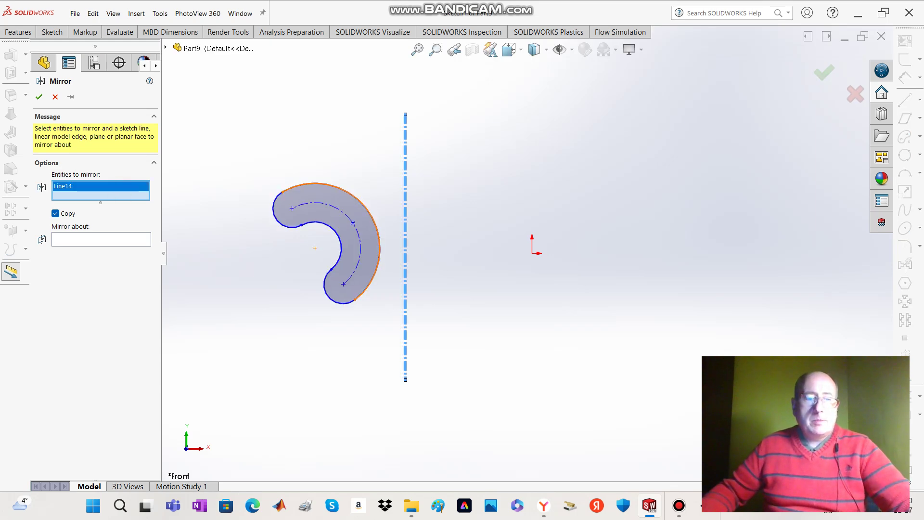
{"action": "key", "text": "Escape"}
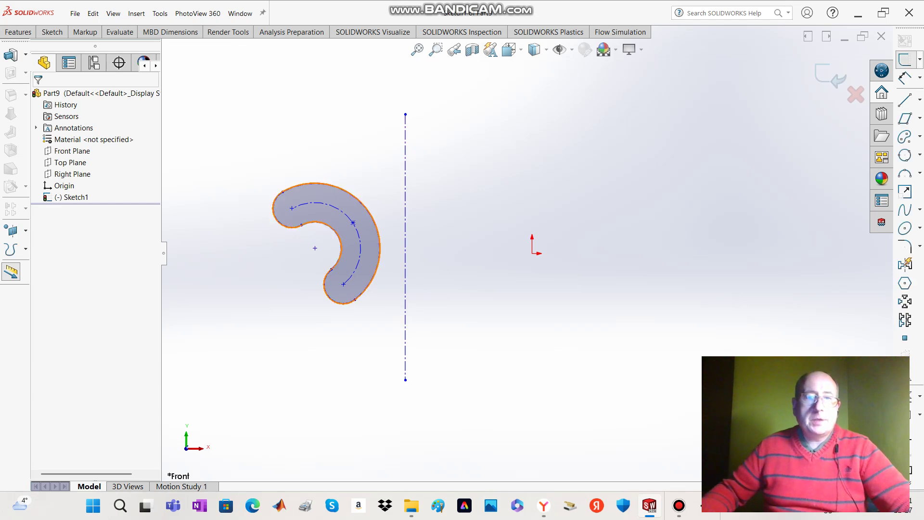
- Mirror the arc slot about the vertical centerline, keeping the original as a copy
{"action": "left_click", "coordinate": [52, 32]}
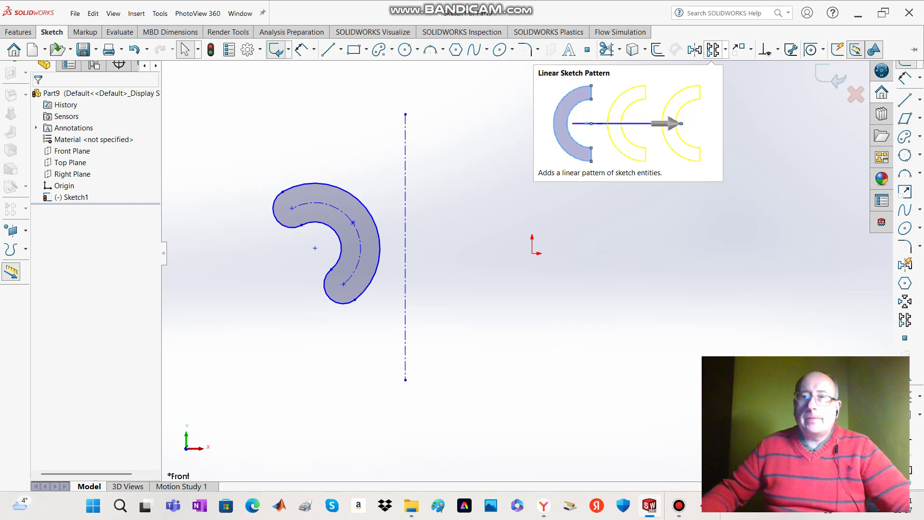
{"action": "left_click", "coordinate": [695, 50]}
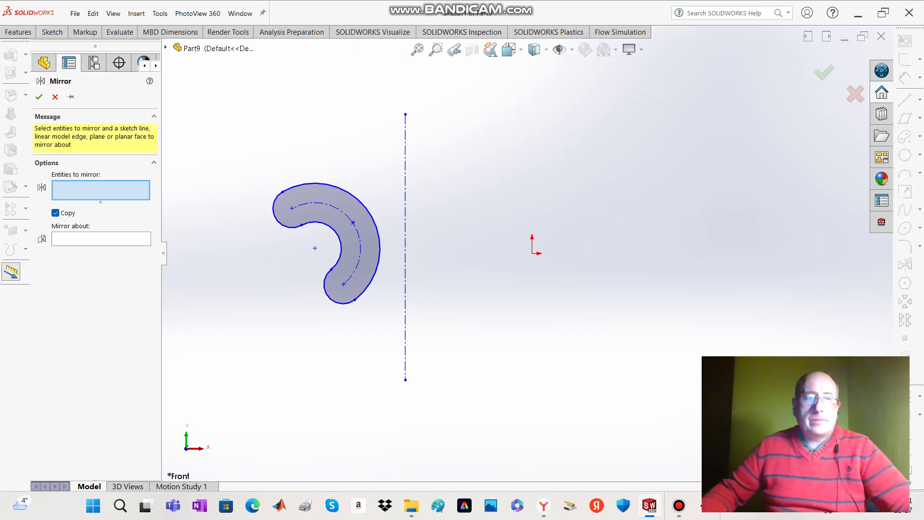
{"action": "left_click", "coordinate": [331, 202]}
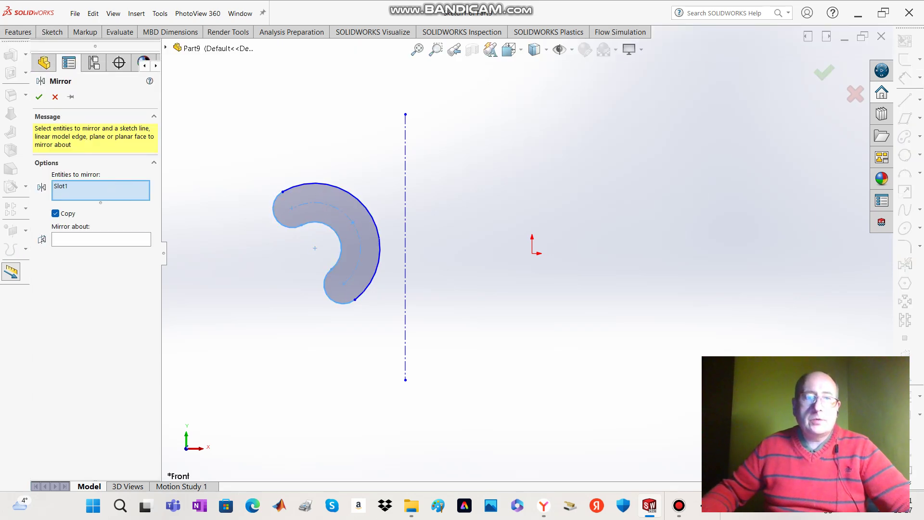
{"action": "left_click", "coordinate": [107, 241]}
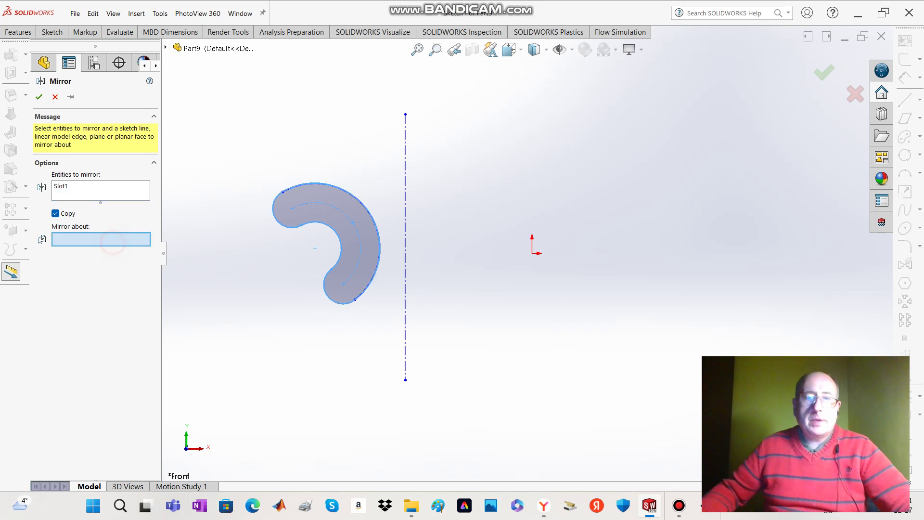
{"action": "left_click", "coordinate": [405, 236]}
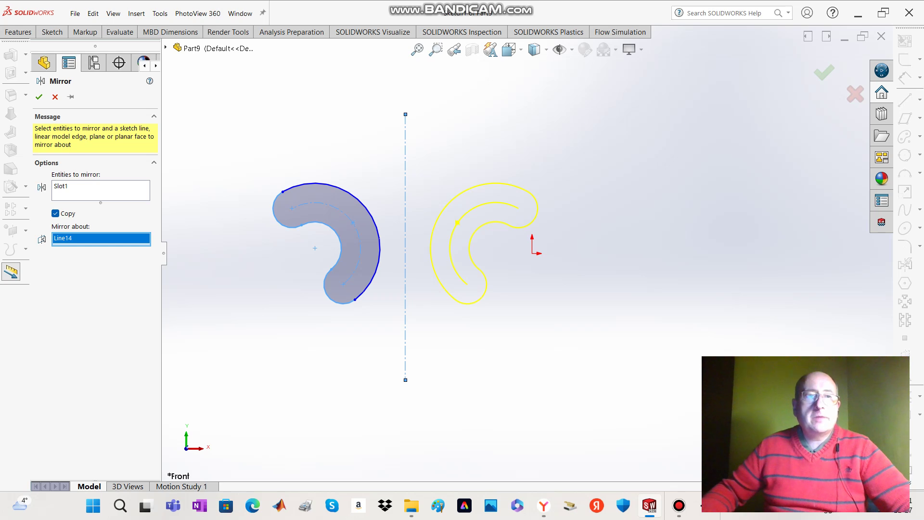
{"action": "left_click", "coordinate": [38, 98]}
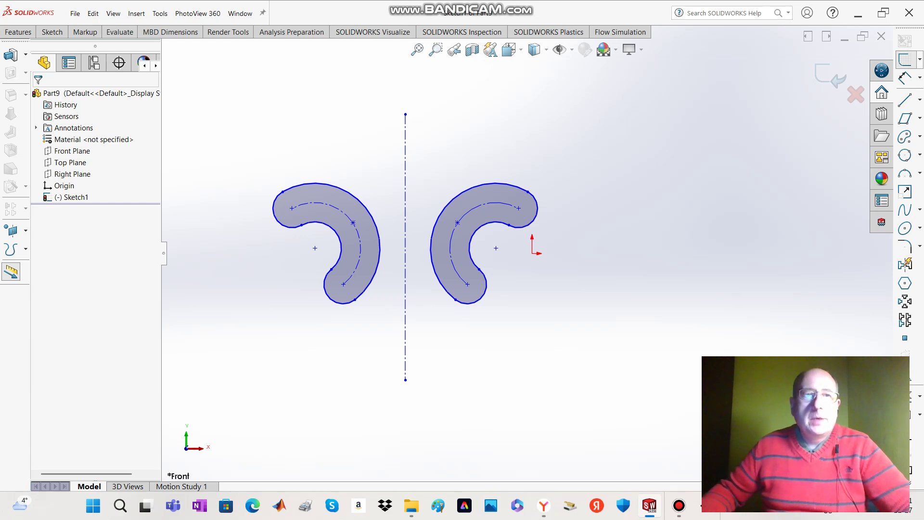
- Sketch a corner rectangle about 100 mm wide and 62 mm high to the right of the origin
{"action": "left_click", "coordinate": [52, 32]}
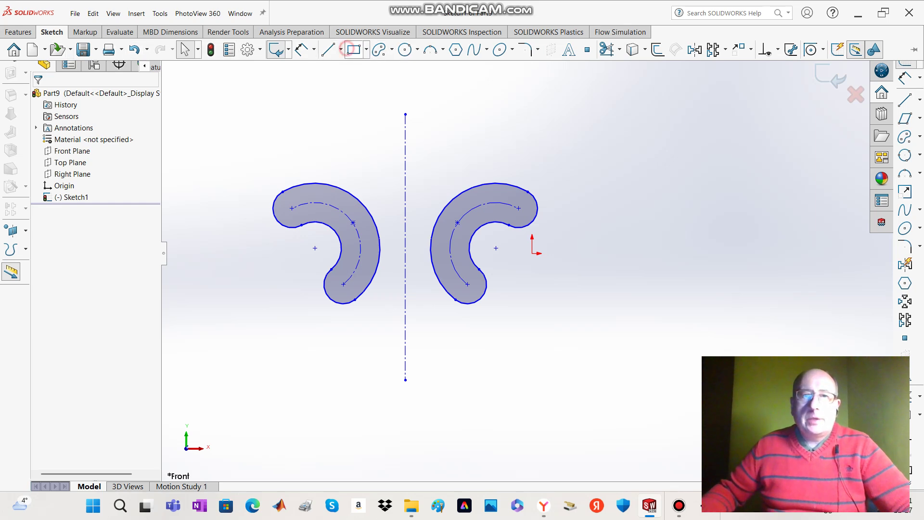
{"action": "left_click", "coordinate": [347, 50]}
{"action": "left_click", "coordinate": [614, 259]}
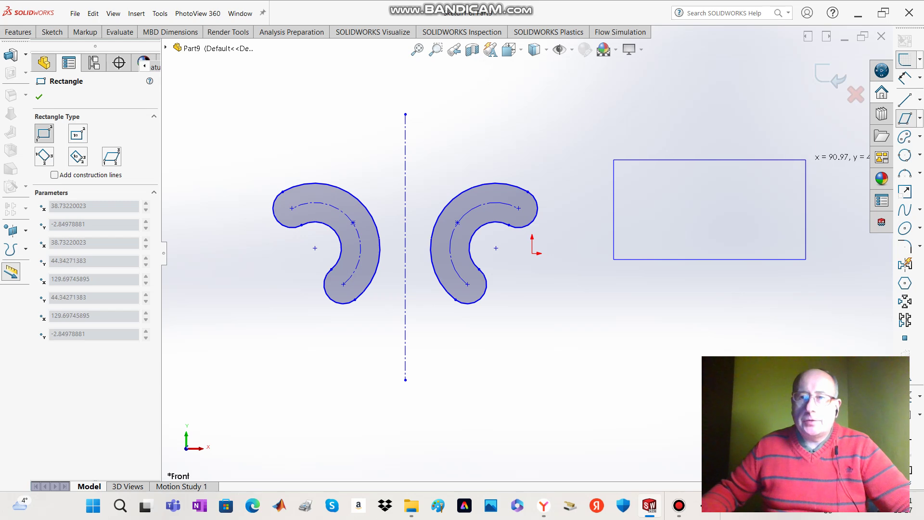
{"action": "left_click", "coordinate": [825, 128]}
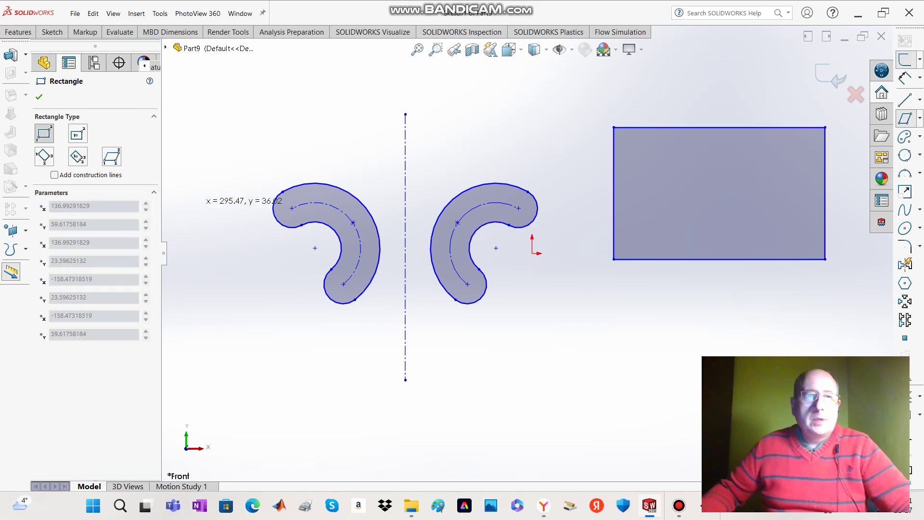
{"action": "key", "text": "Escape"}
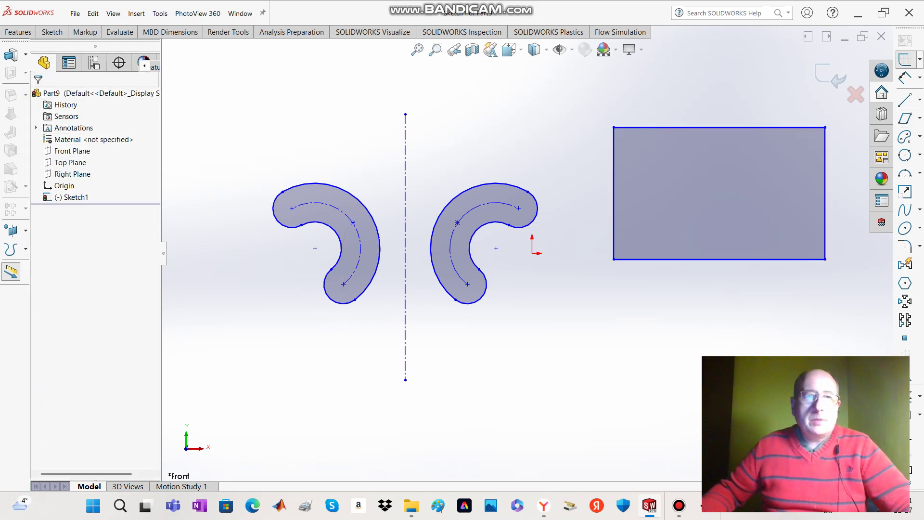
- Sketch a circle of about 7.7 mm radius inside the rectangle, near its lower-left corner
{"action": "left_click", "coordinate": [52, 32]}
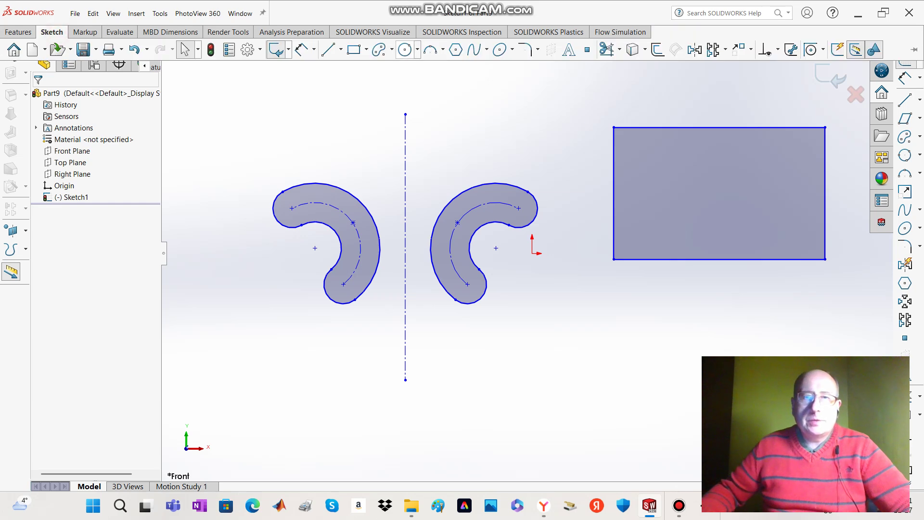
{"action": "left_click", "coordinate": [405, 49]}
{"action": "left_click", "coordinate": [637, 239]}
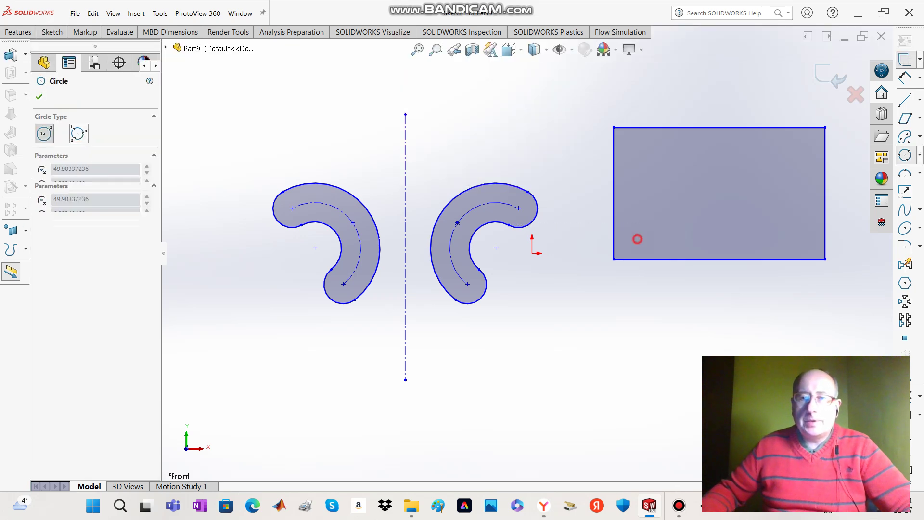
{"action": "left_click", "coordinate": [650, 249]}
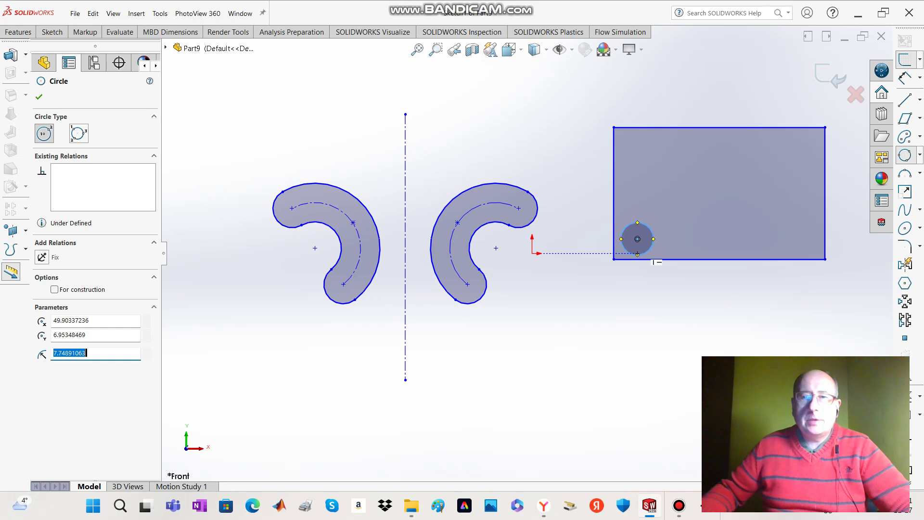
{"action": "key", "text": "Escape"}
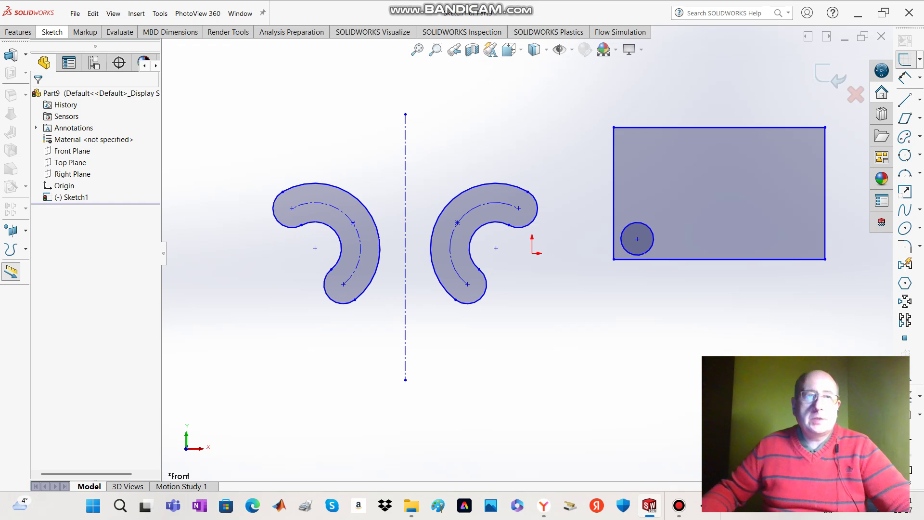
- Set up a linear sketch pattern of the small circle with 4 instances along the X-axis, spaced 20 mm apart
{"action": "left_click", "coordinate": [51, 31]}
{"action": "left_click", "coordinate": [725, 47]}
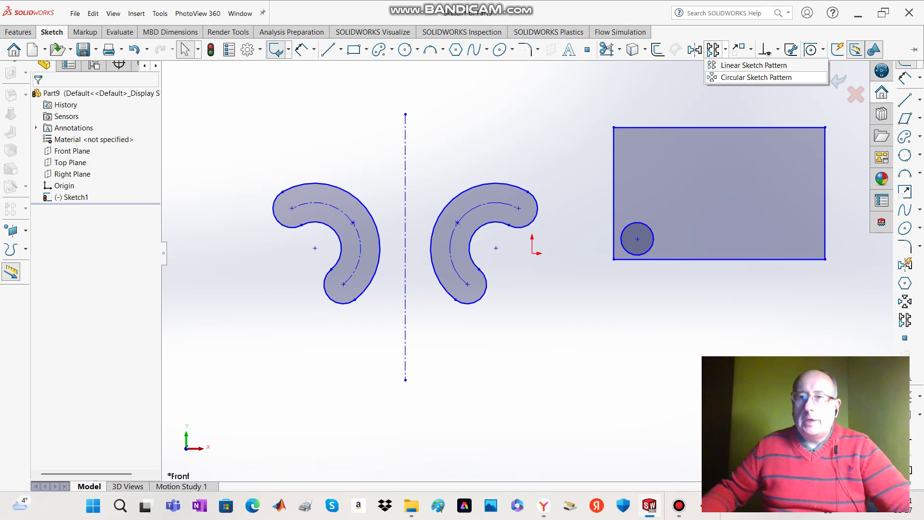
{"action": "left_click", "coordinate": [754, 65]}
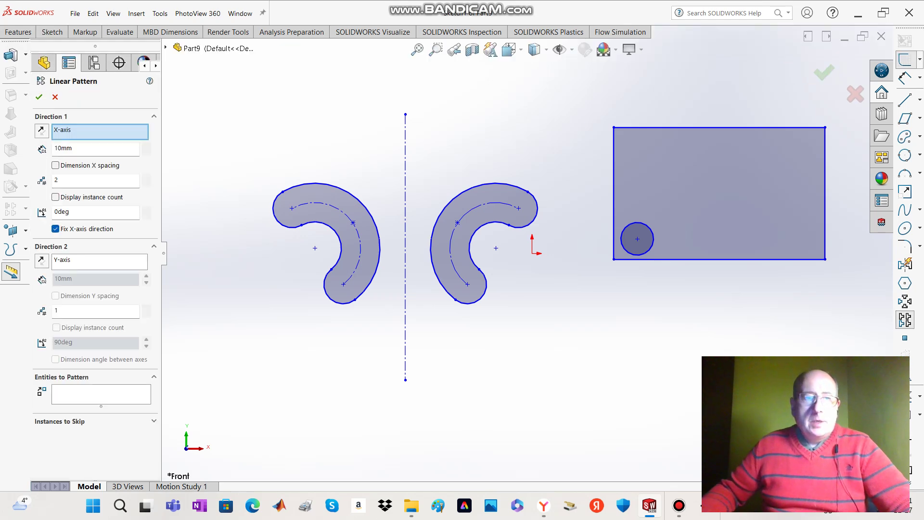
{"action": "left_click", "coordinate": [109, 391]}
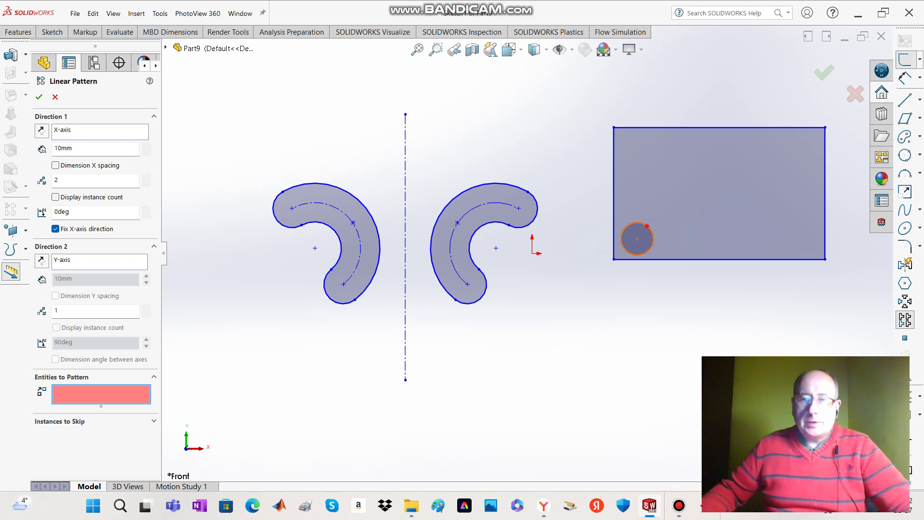
{"action": "left_click", "coordinate": [625, 248]}
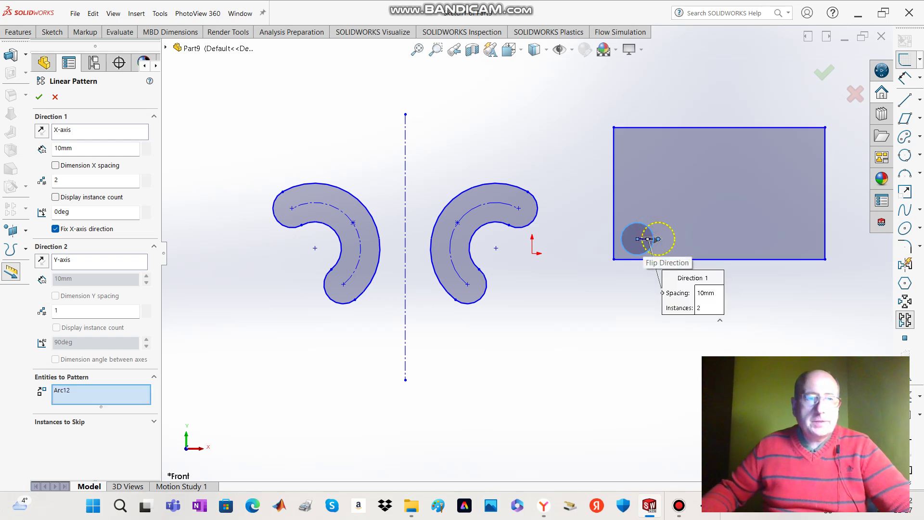
{"action": "double_click", "coordinate": [56, 180]}
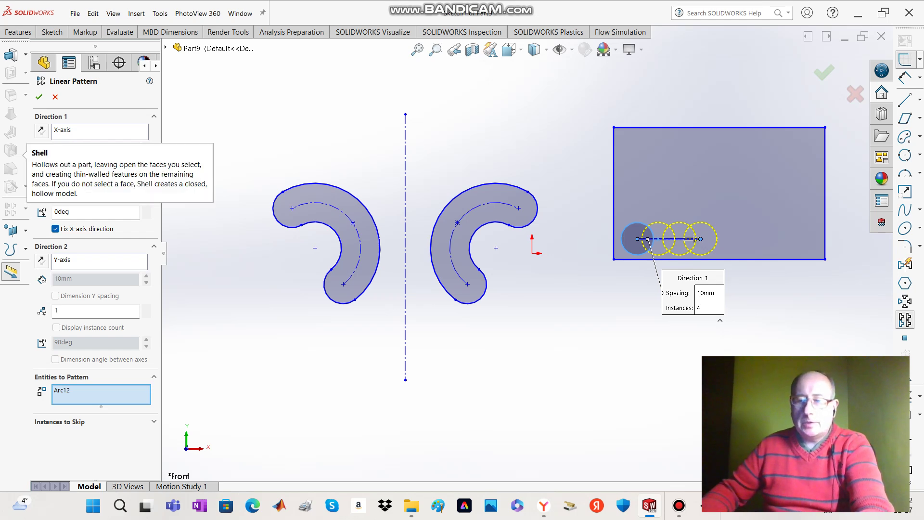
{"action": "type", "text": "20mm"}
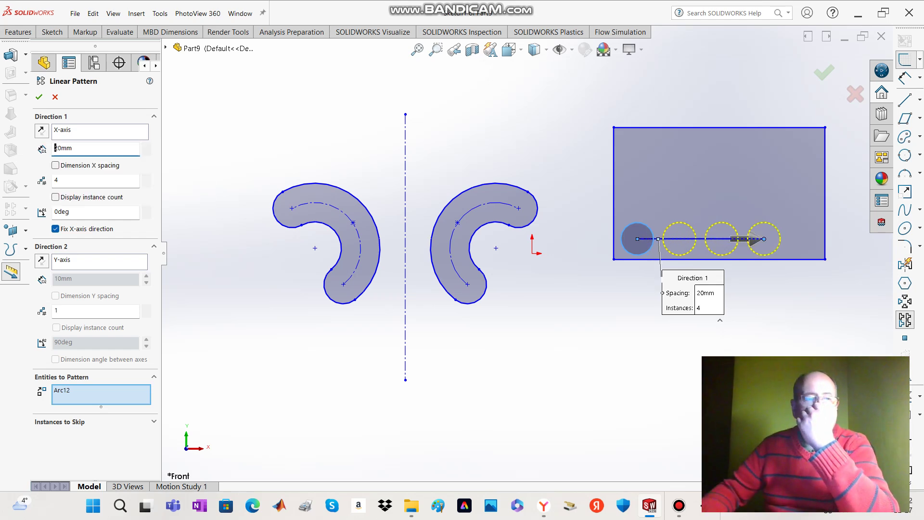
- Add a second pattern direction along the Y-axis with 3 instances at 20 mm spacing, and complete the linear pattern
{"action": "left_click", "coordinate": [98, 263]}
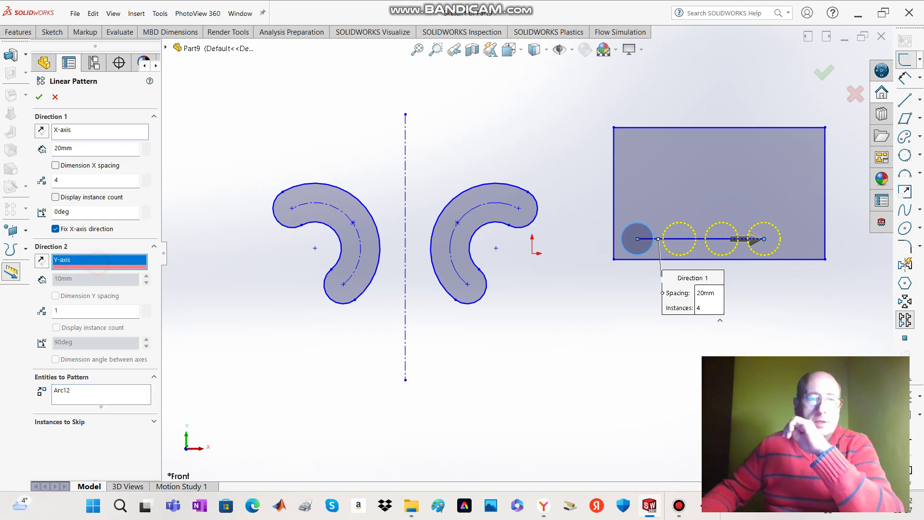
{"action": "left_click", "coordinate": [62, 311]}
{"action": "key", "text": "BackSpace"}
{"action": "type", "text": "4"}
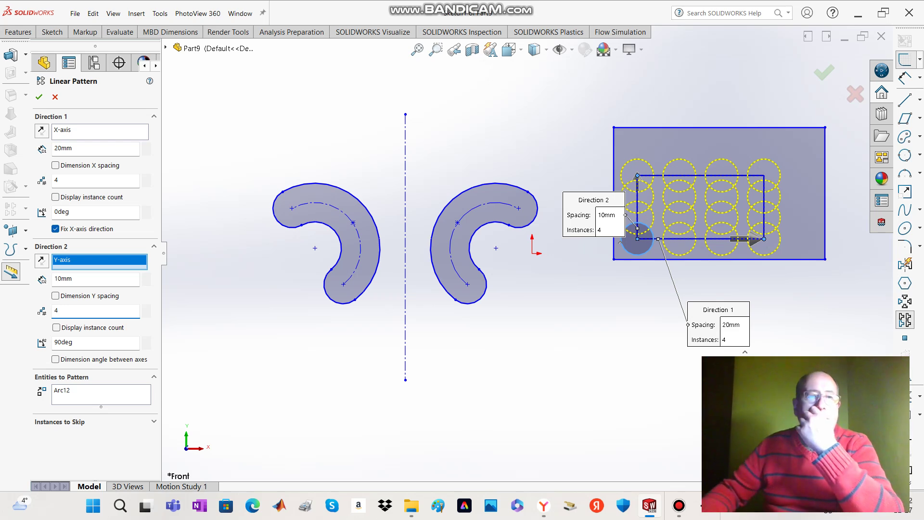
{"action": "double_click", "coordinate": [62, 278]}
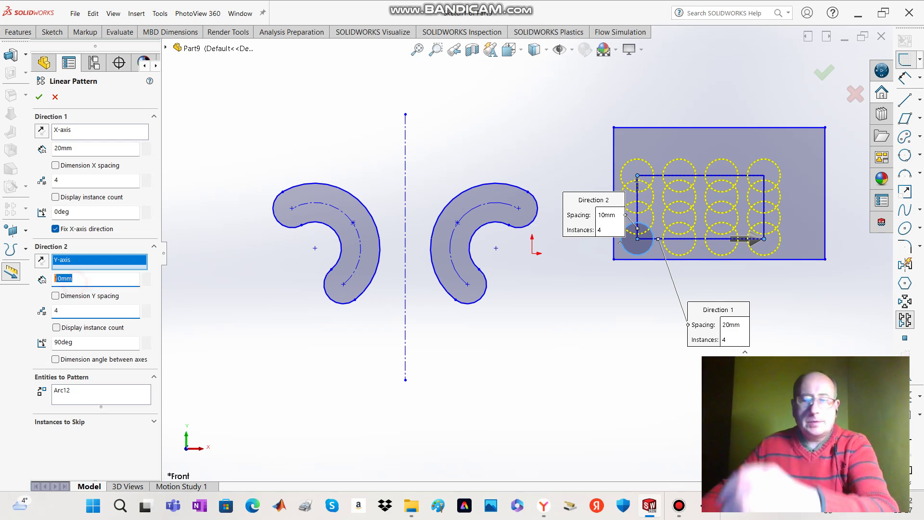
{"action": "type", "text": "20"}
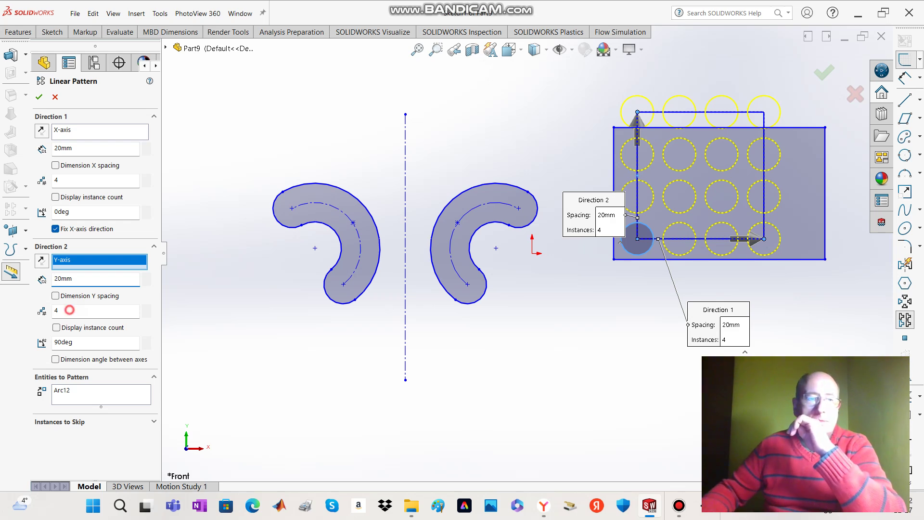
{"action": "double_click", "coordinate": [70, 310]}
{"action": "type", "text": "3"}
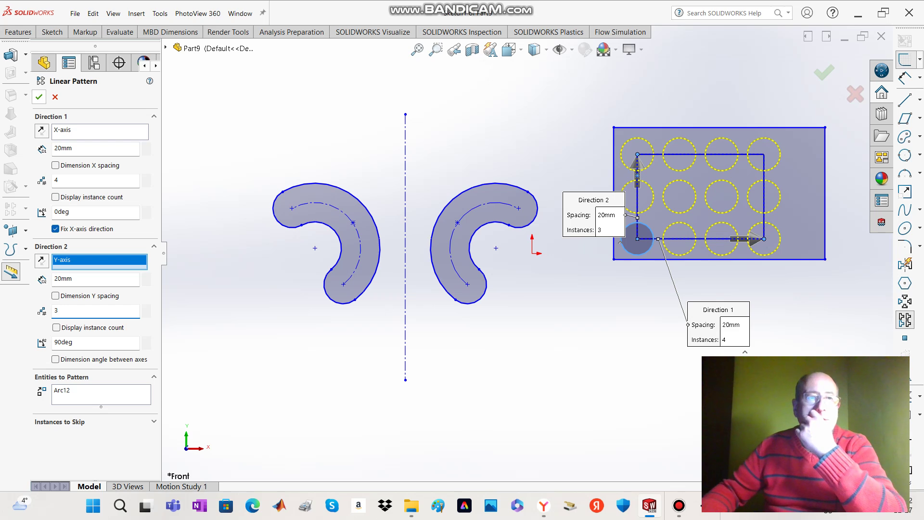
{"action": "left_click", "coordinate": [39, 96]}
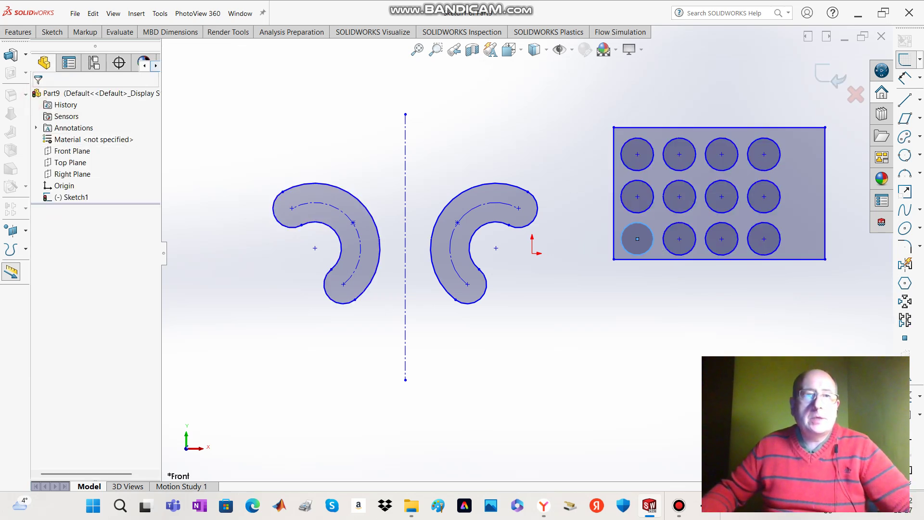
- Sketch a large circle below the rectangle, its center vertically aligned with the left edge of the lower-left patterned circle
{"action": "left_click", "coordinate": [50, 34]}
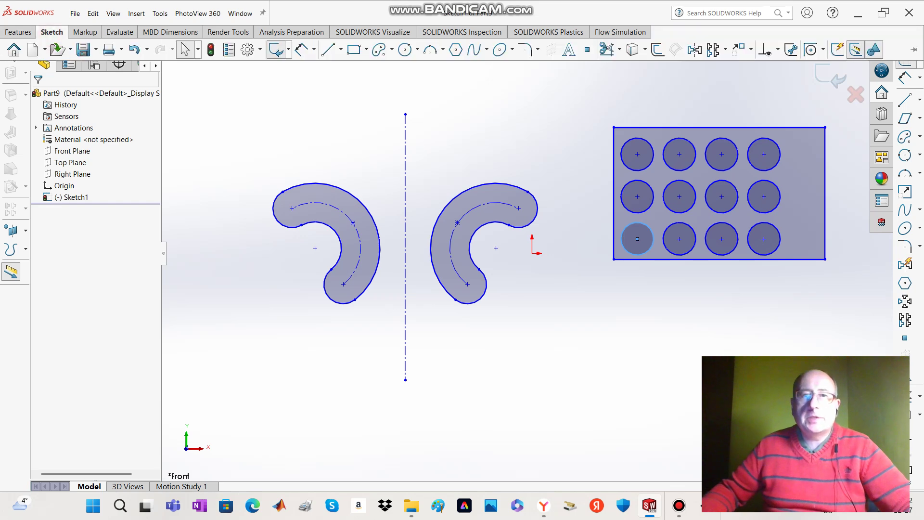
{"action": "left_click", "coordinate": [404, 49]}
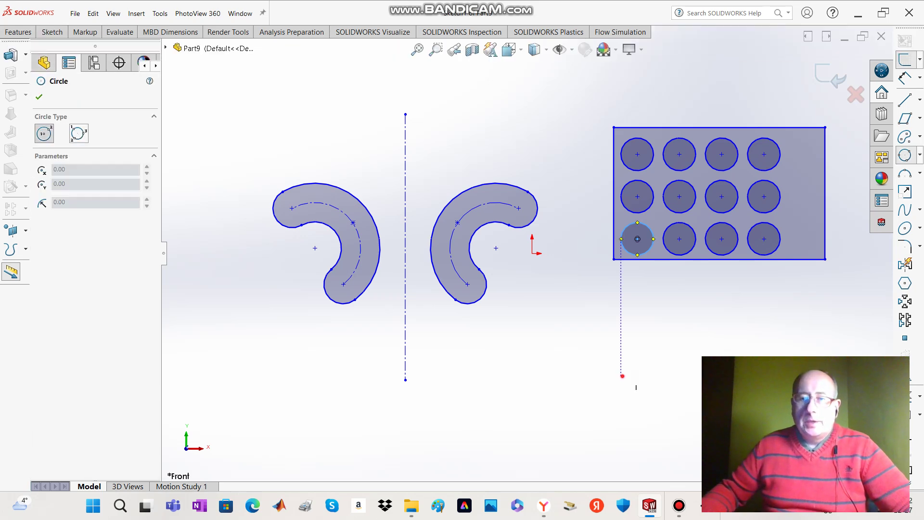
{"action": "left_click", "coordinate": [621, 376]}
{"action": "left_click", "coordinate": [666, 423]}
{"action": "left_click", "coordinate": [666, 423]}
{"action": "key", "text": "Escape"}
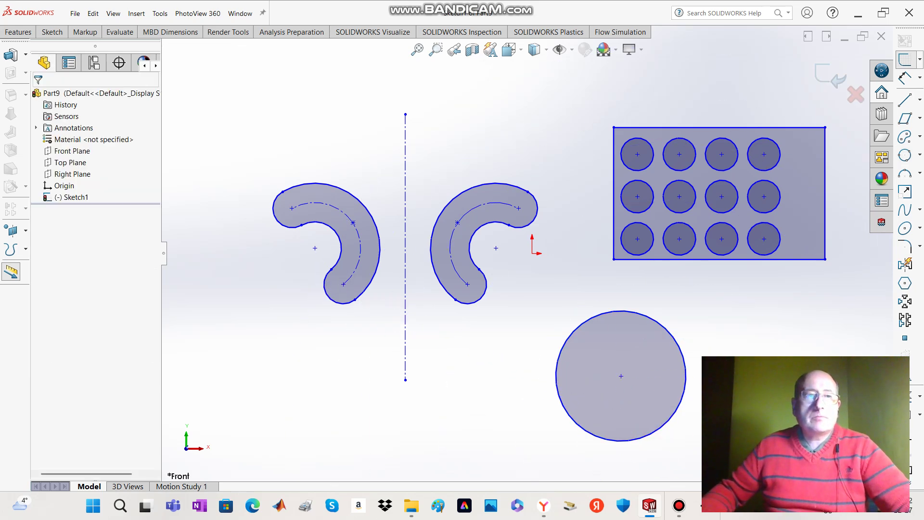
- Sketch a concentric circle of about 22.4 mm radius inside the large circle below the rectangle
{"action": "left_click", "coordinate": [49, 30]}
{"action": "left_click", "coordinate": [402, 52]}
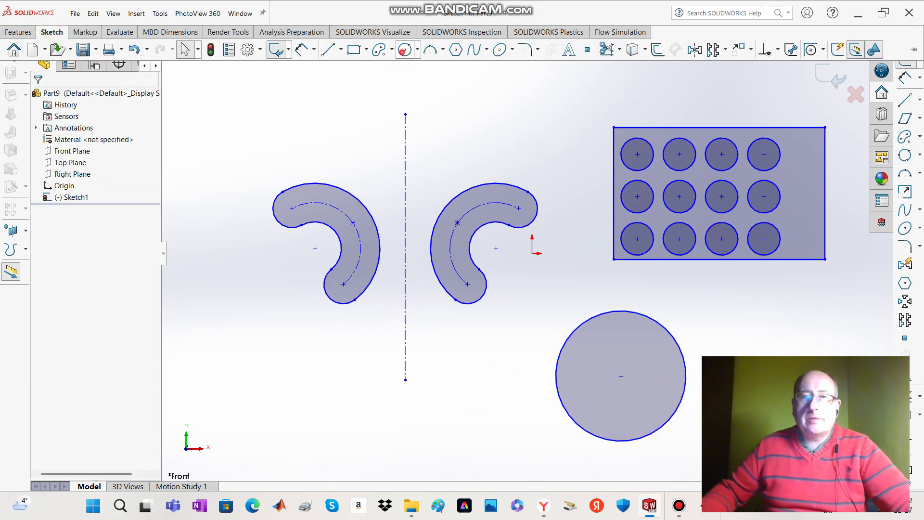
{"action": "left_click", "coordinate": [621, 375]}
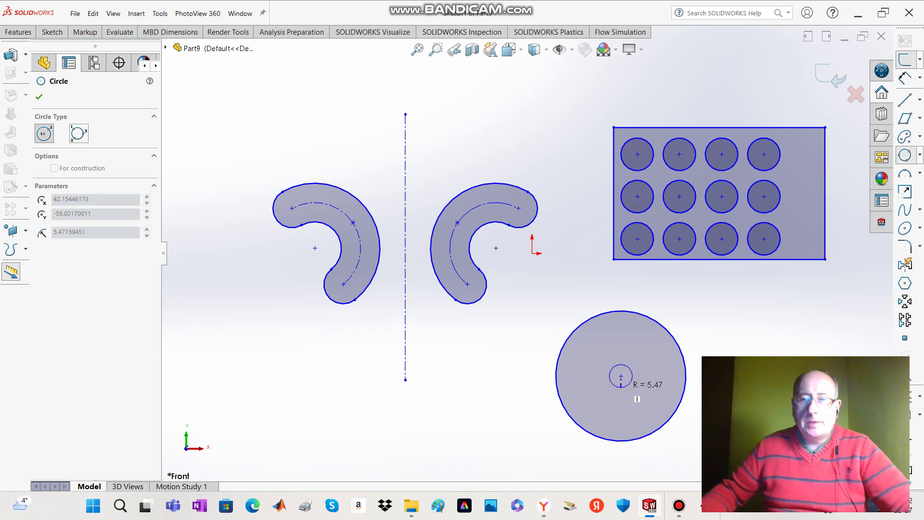
{"action": "left_click", "coordinate": [652, 411]}
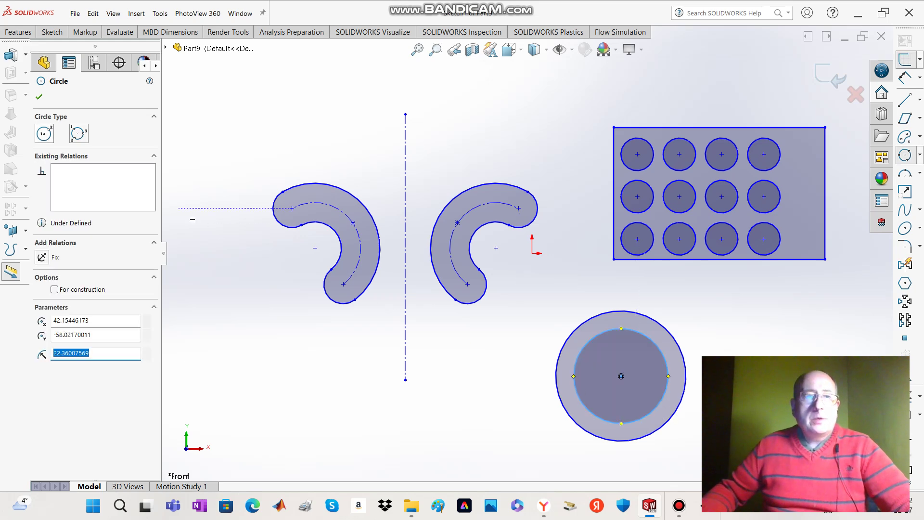
{"action": "left_click", "coordinate": [39, 96]}
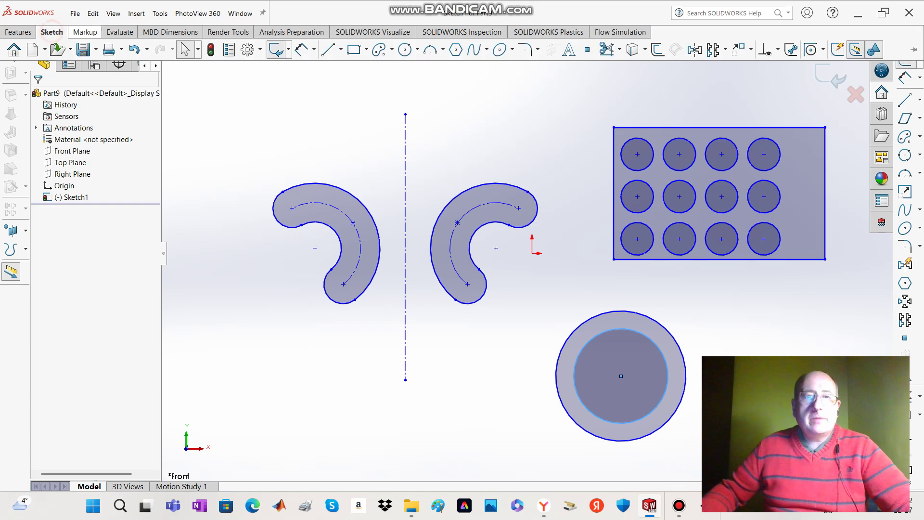
- Sketch a small circle of about 5.3 mm radius centered on the top quadrant point of the inner concentric circle
{"action": "left_click", "coordinate": [405, 49]}
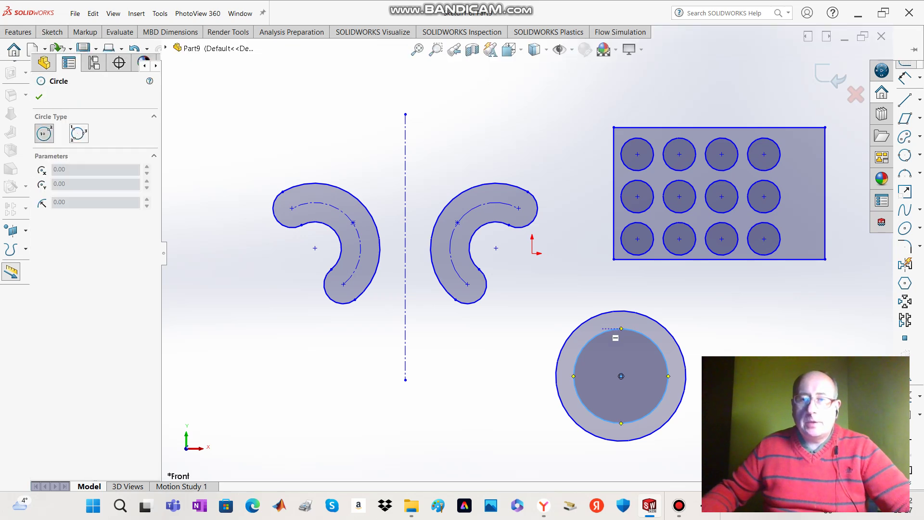
{"action": "left_click", "coordinate": [621, 329]}
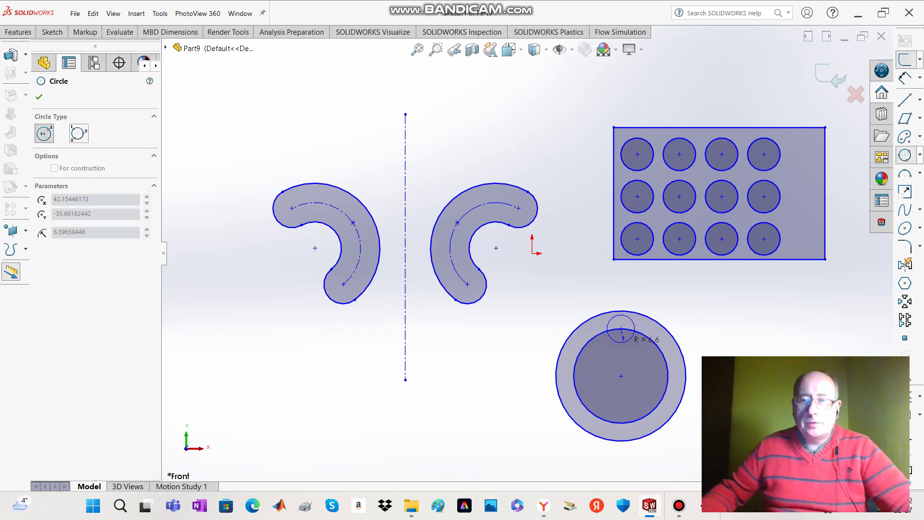
{"action": "left_click", "coordinate": [623, 339]}
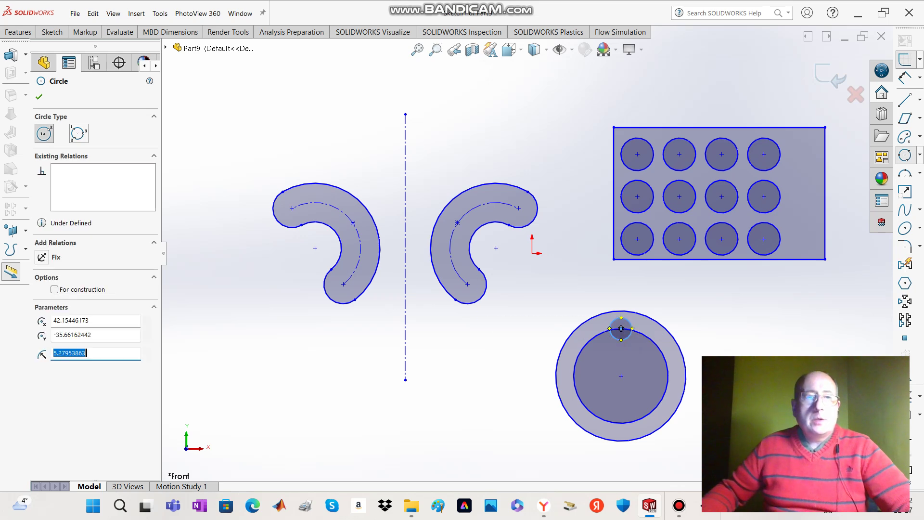
{"action": "key", "text": "Escape"}
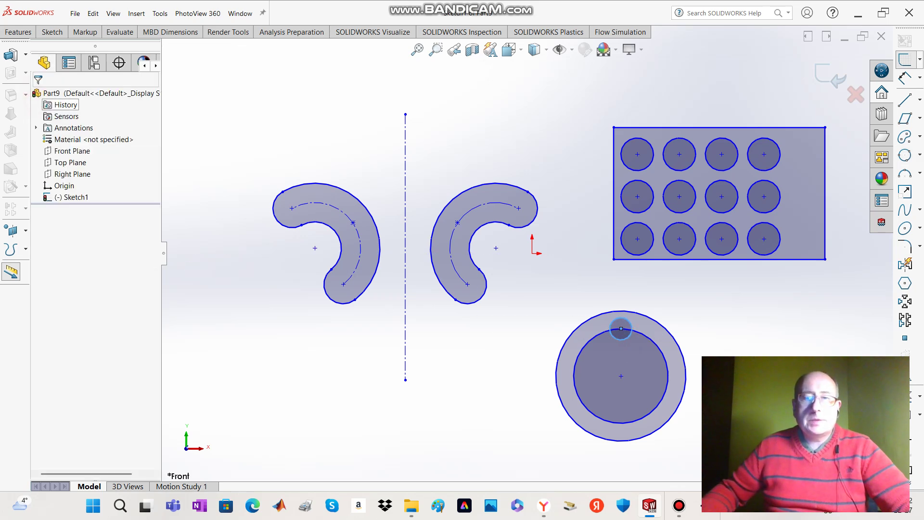
- Create a circular sketch pattern of the small circle about the concentric circles' center, with 6 equally spaced instances over 360 degrees
{"action": "left_click", "coordinate": [52, 32]}
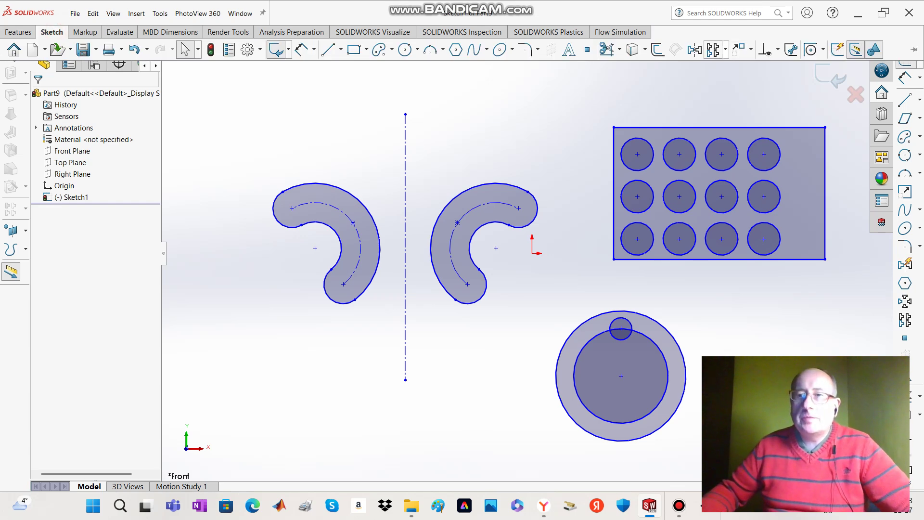
{"action": "left_click", "coordinate": [725, 49]}
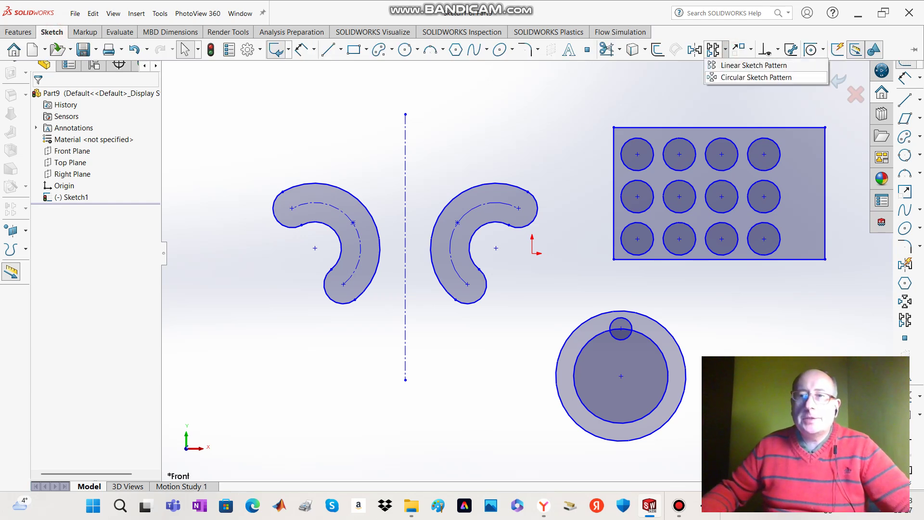
{"action": "left_click", "coordinate": [756, 77]}
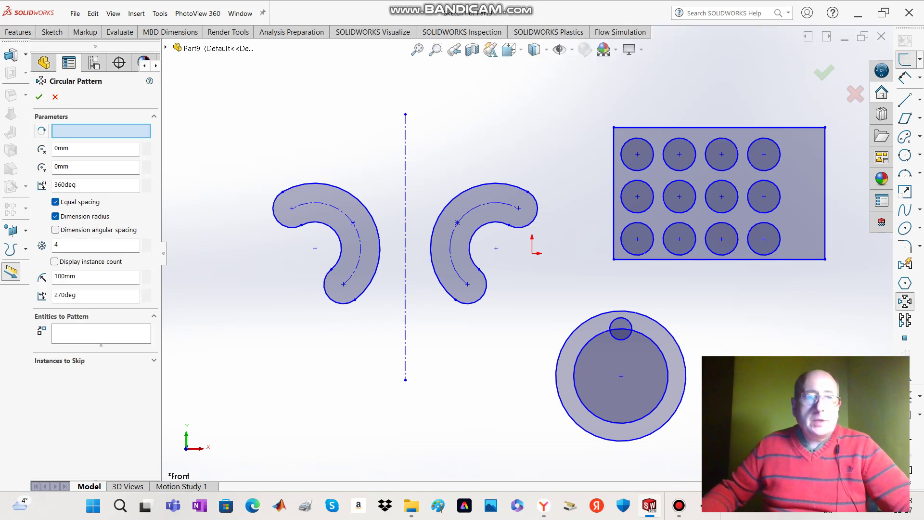
{"action": "left_click", "coordinate": [101, 133]}
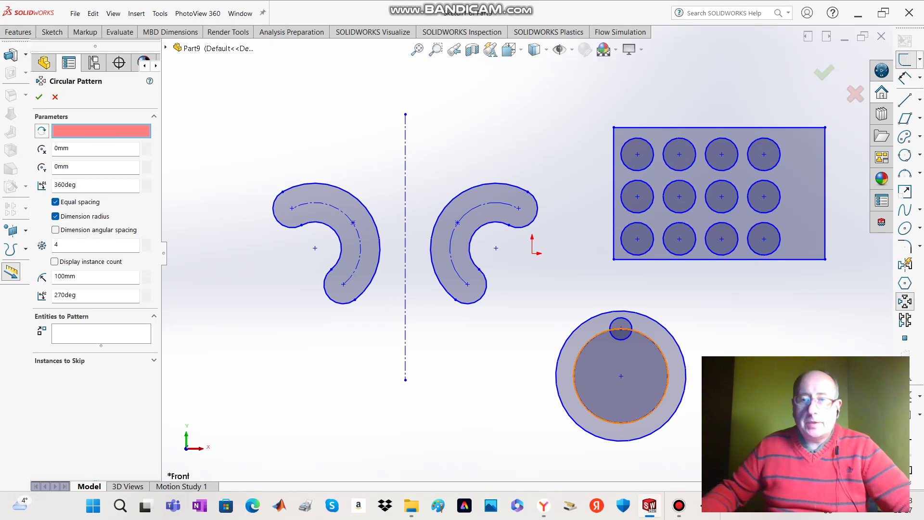
{"action": "left_click", "coordinate": [621, 375]}
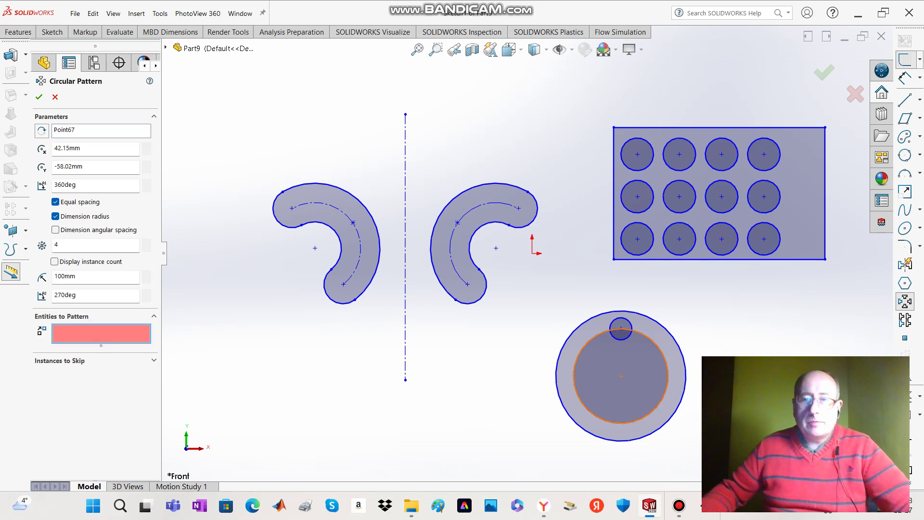
{"action": "left_click", "coordinate": [621, 318]}
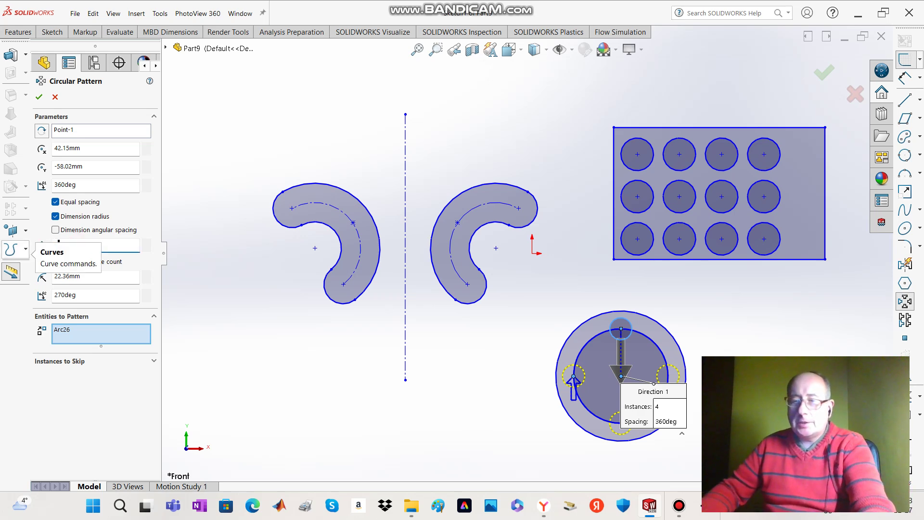
{"action": "type", "text": "6"}
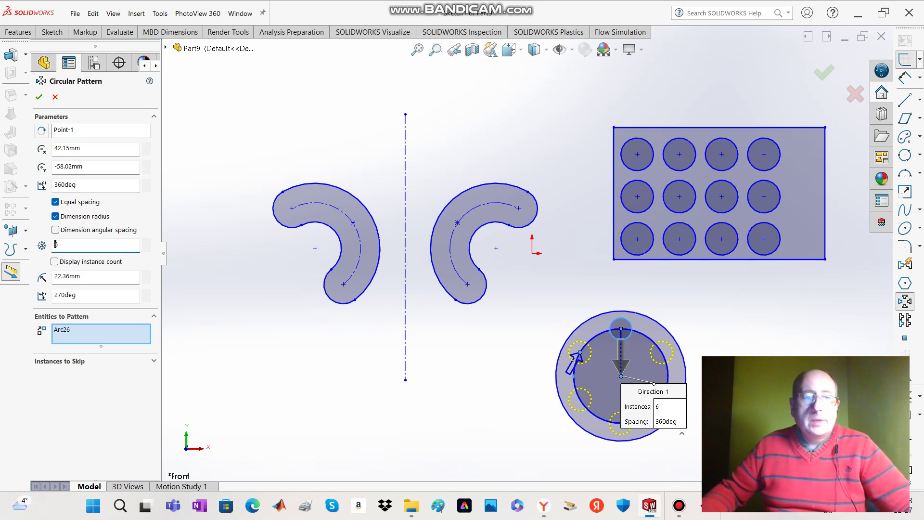
{"action": "left_click", "coordinate": [38, 98]}
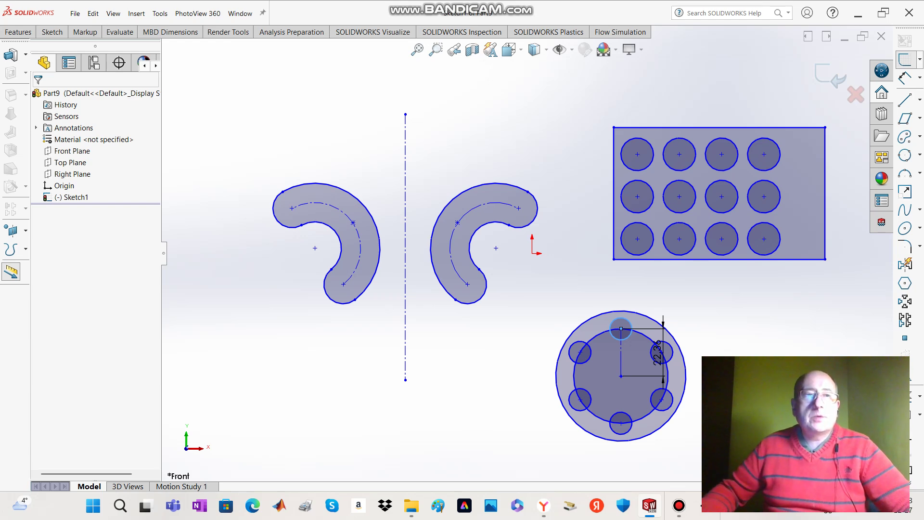
{"action": "left_click", "coordinate": [51, 33]}
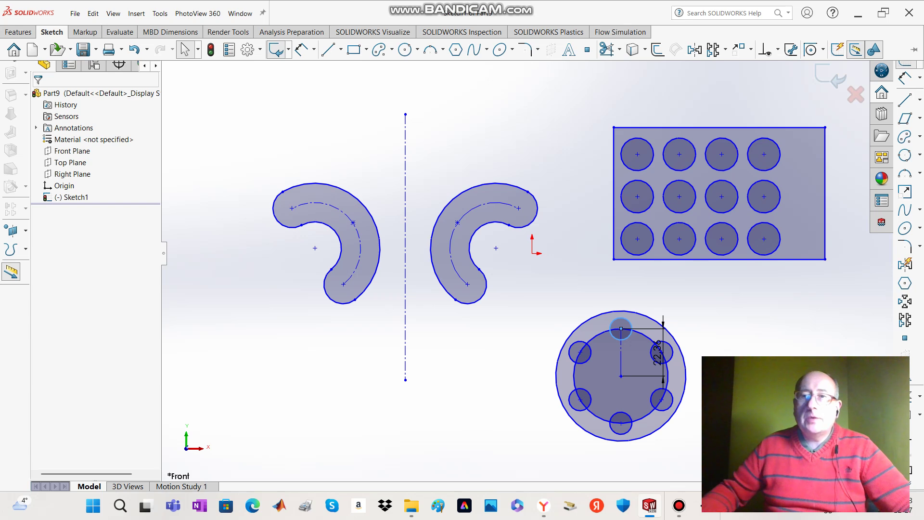
{"action": "left_click", "coordinate": [751, 50]}
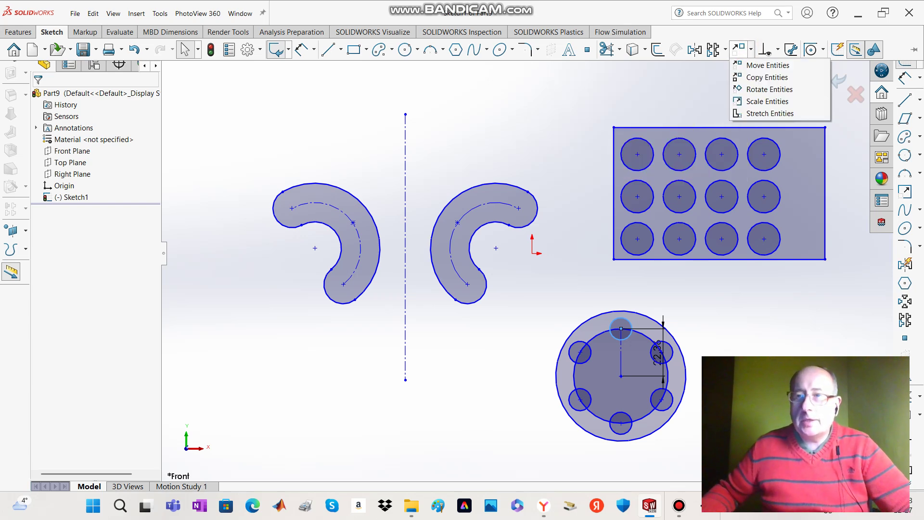
{"action": "left_click", "coordinate": [244, 145]}
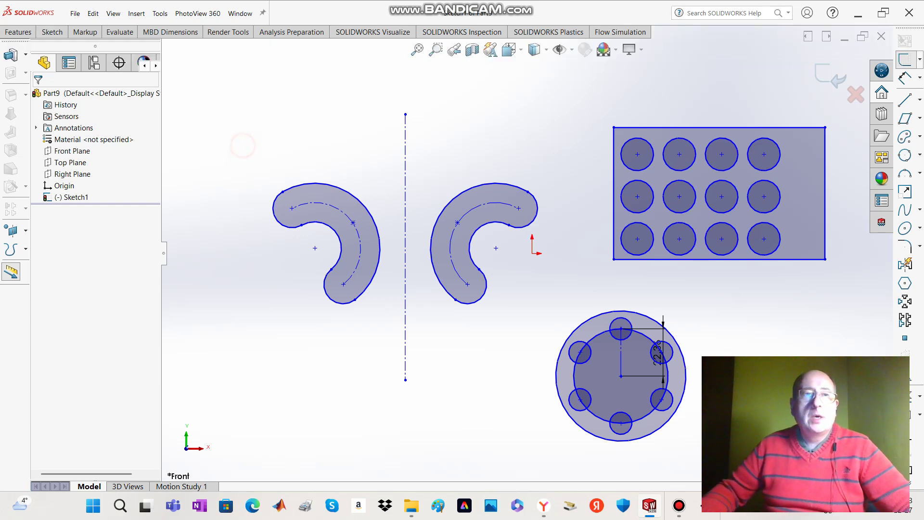
- Sketch a circle of about 12.1 mm radius above the right arc slot, centered level with the vertical centerline's upper endpoint
{"action": "left_click", "coordinate": [52, 32]}
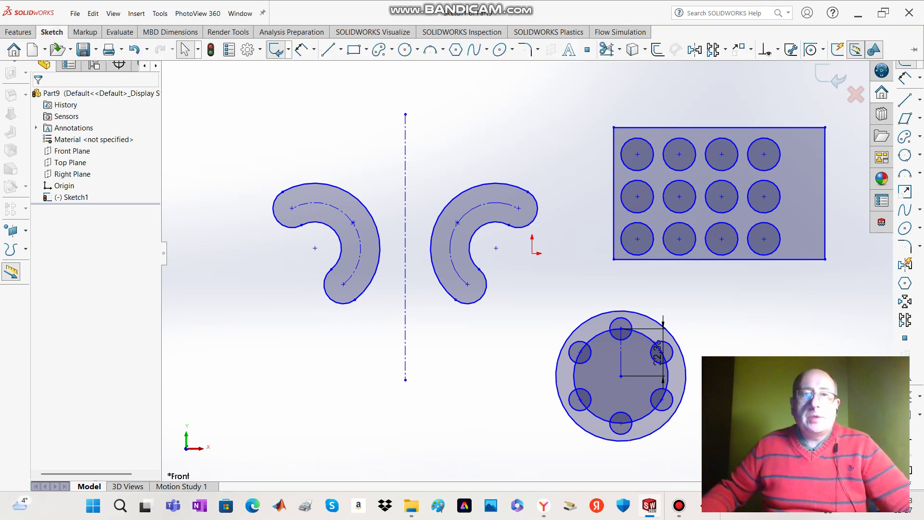
{"action": "left_click", "coordinate": [405, 49]}
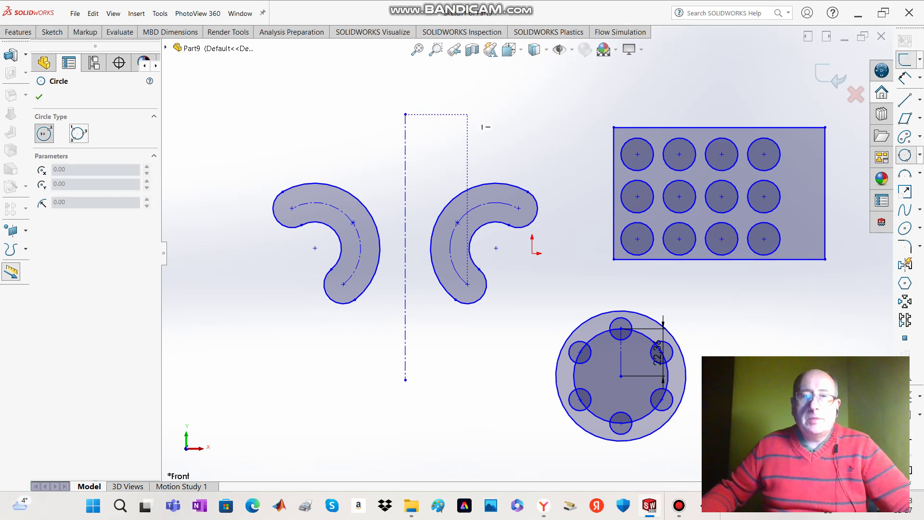
{"action": "left_click", "coordinate": [467, 115]}
{"action": "left_click", "coordinate": [481, 134]}
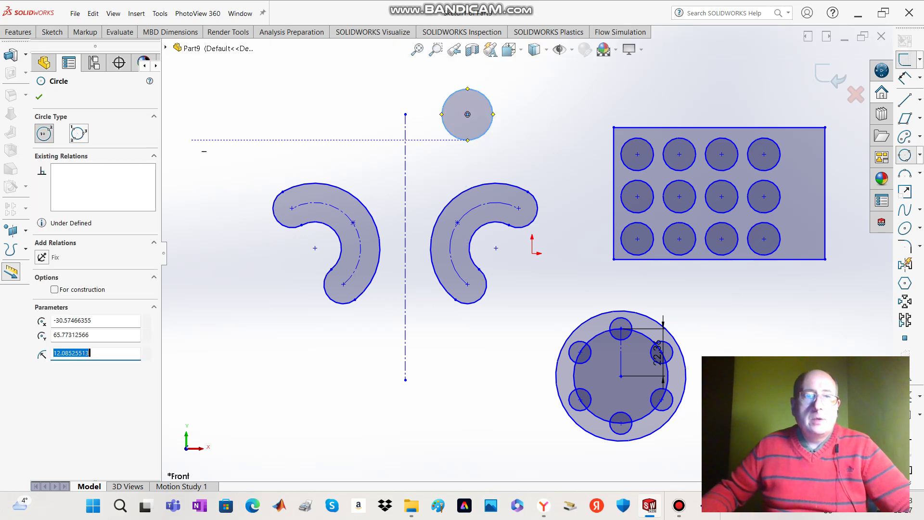
{"action": "key", "text": "Escape"}
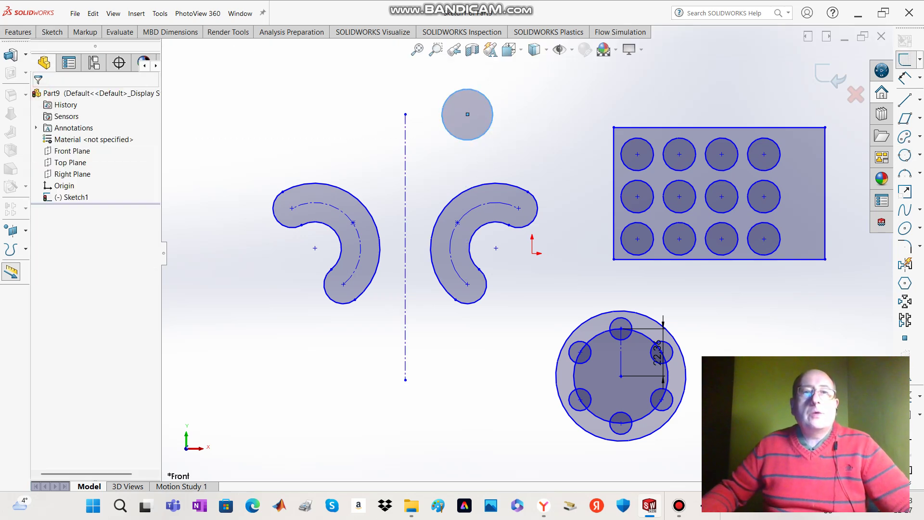
- Move the new circle right and slightly up with Move Entities, placing it just left of the rectangle's upper-left corner
{"action": "left_click", "coordinate": [52, 33]}
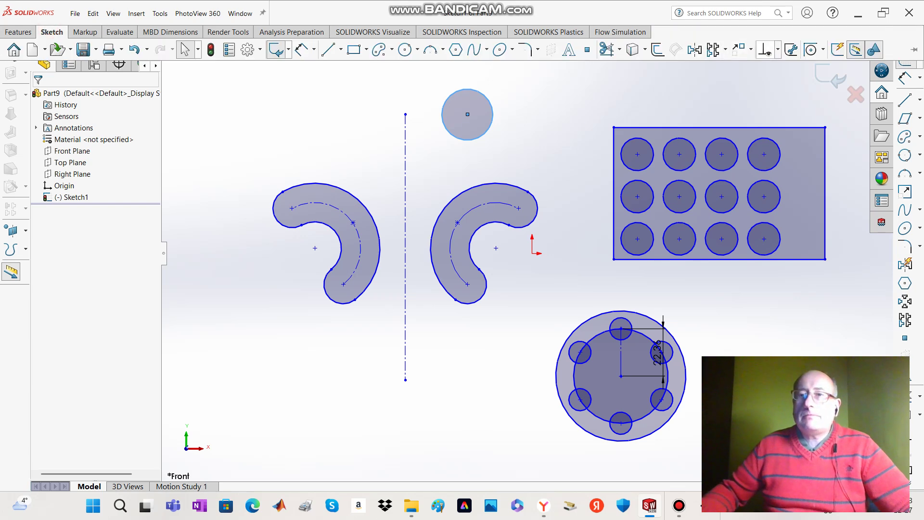
{"action": "left_click", "coordinate": [751, 49]}
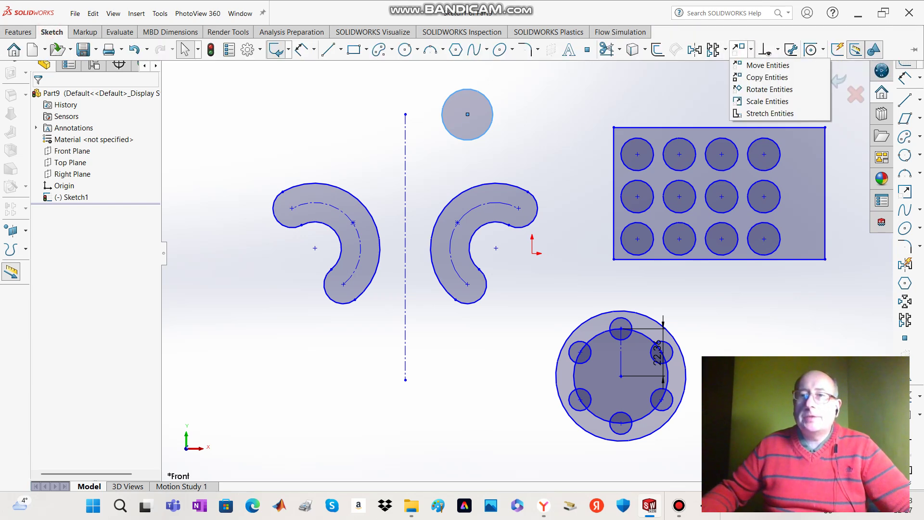
{"action": "left_click", "coordinate": [767, 65]}
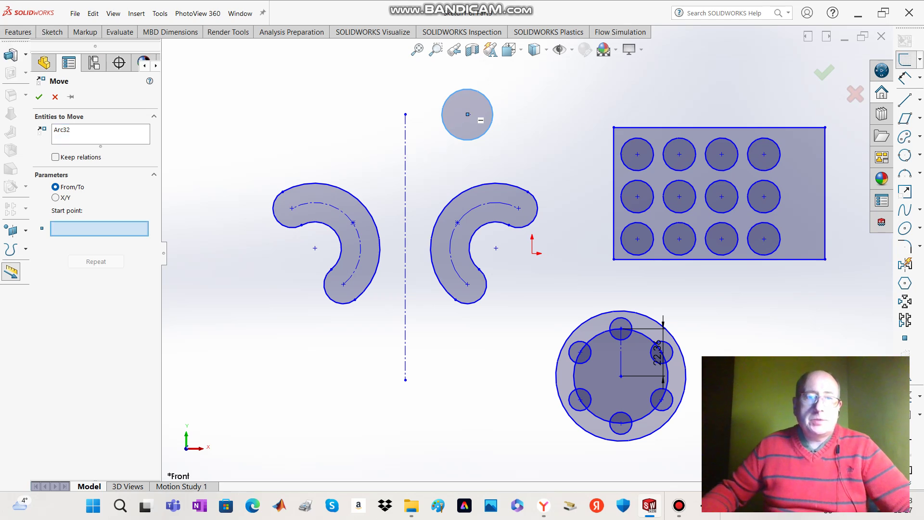
{"action": "left_click", "coordinate": [467, 108]}
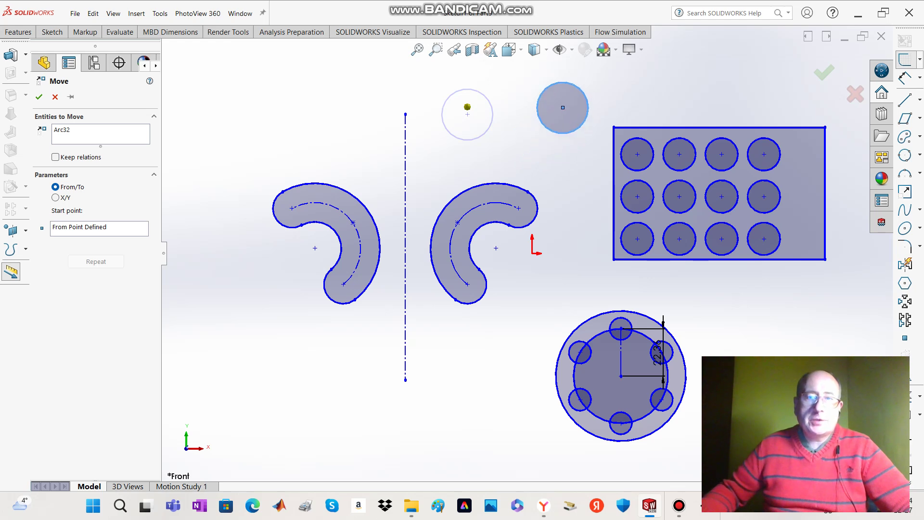
{"action": "left_click", "coordinate": [561, 101]}
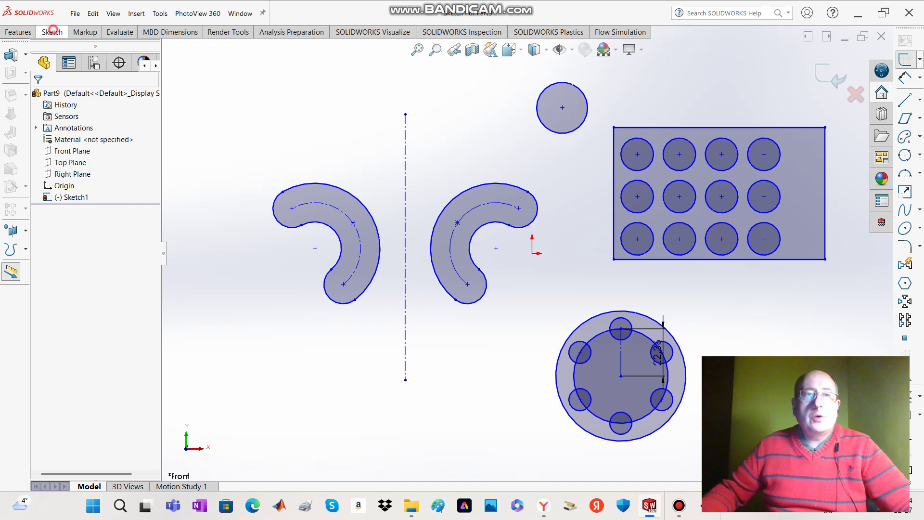
- Copy the moved circle from its center point, placing the duplicate to its left above the right arc slot
{"action": "left_click", "coordinate": [50, 32]}
{"action": "left_click", "coordinate": [751, 49]}
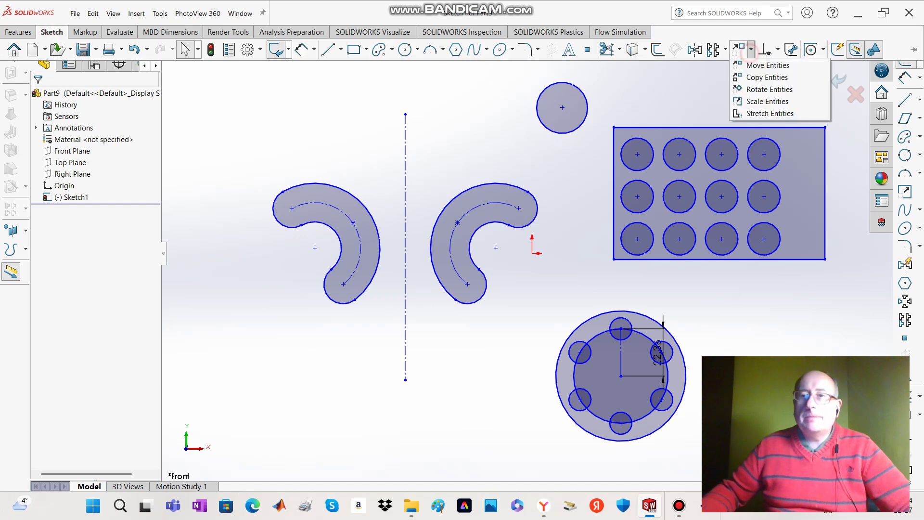
{"action": "left_click", "coordinate": [766, 76]}
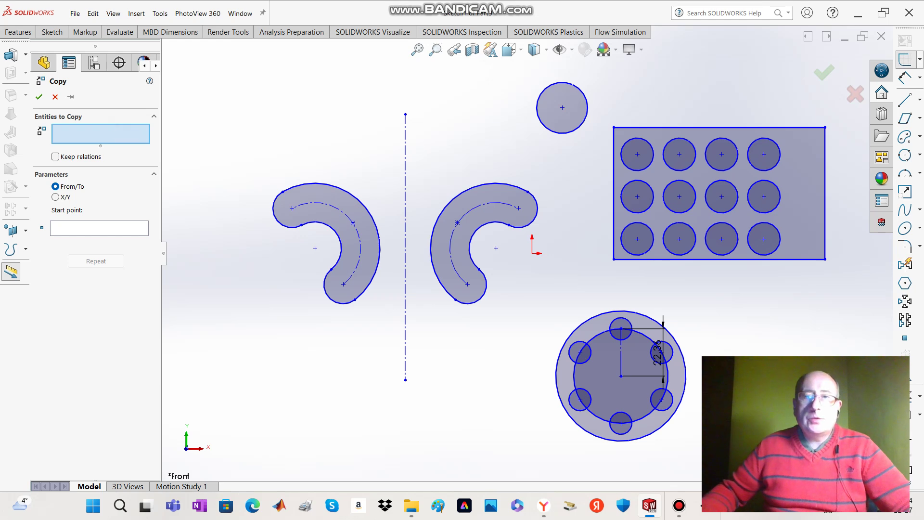
{"action": "left_click", "coordinate": [548, 105]}
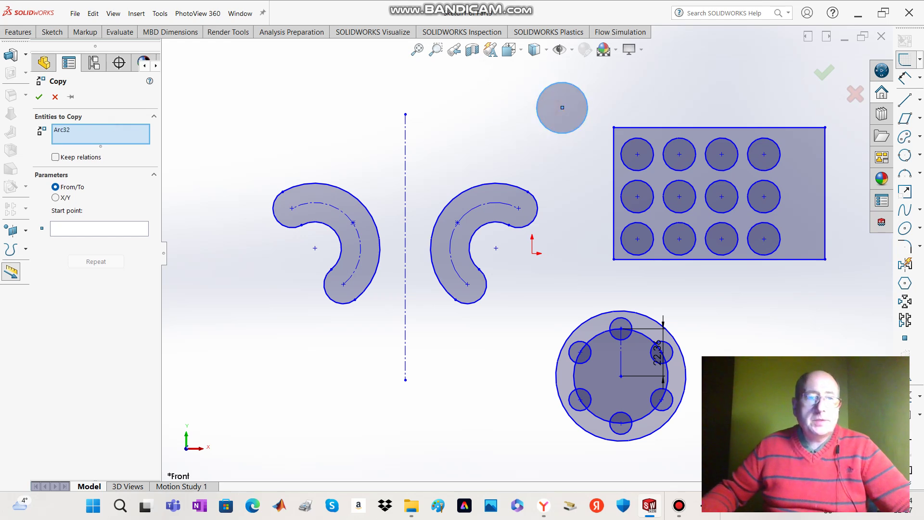
{"action": "left_click", "coordinate": [104, 229]}
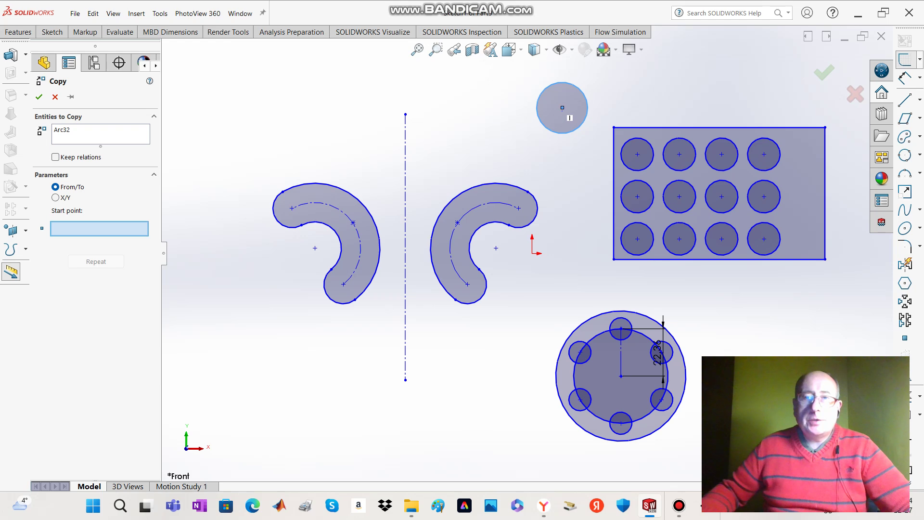
{"action": "left_click", "coordinate": [562, 108]}
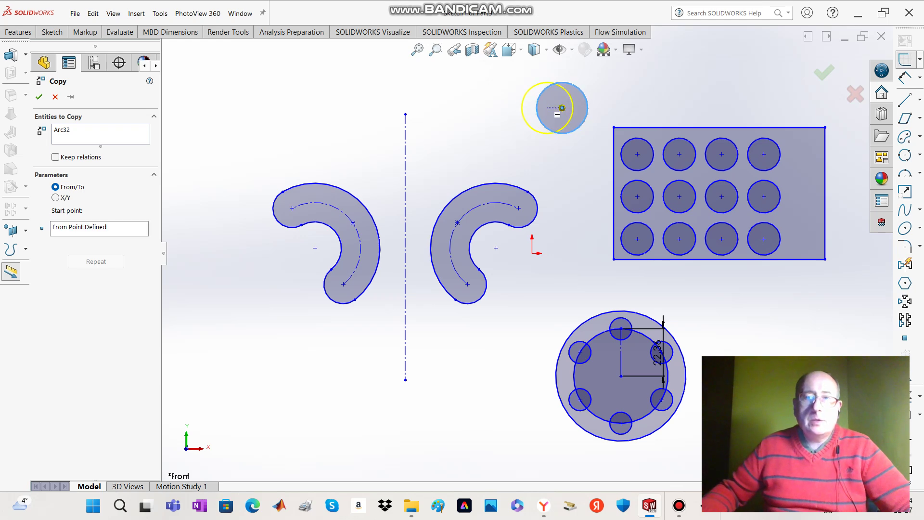
{"action": "left_click", "coordinate": [479, 114]}
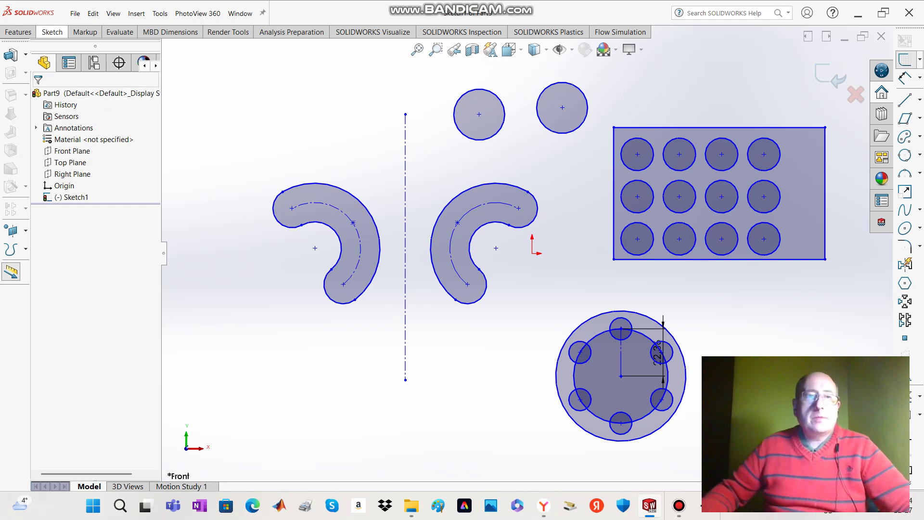
{"action": "left_click", "coordinate": [52, 32]}
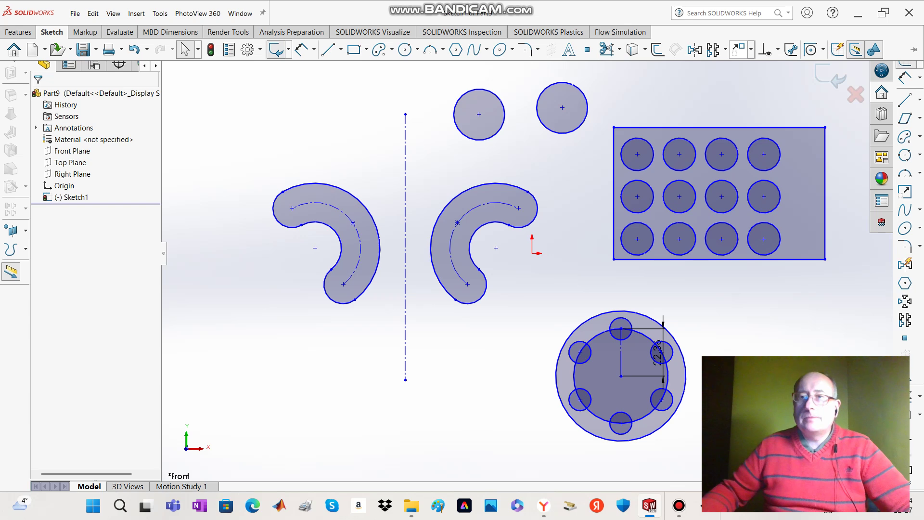
{"action": "left_click", "coordinate": [751, 49]}
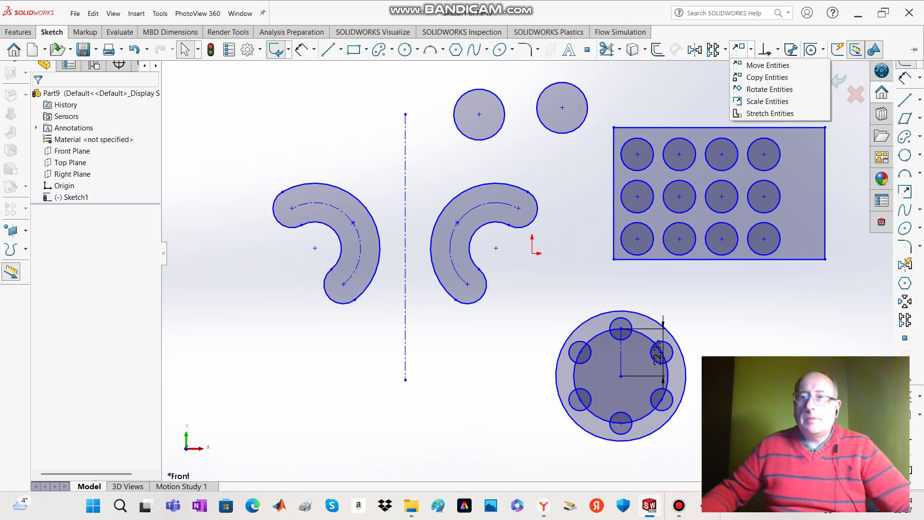
{"action": "left_click", "coordinate": [769, 89]}
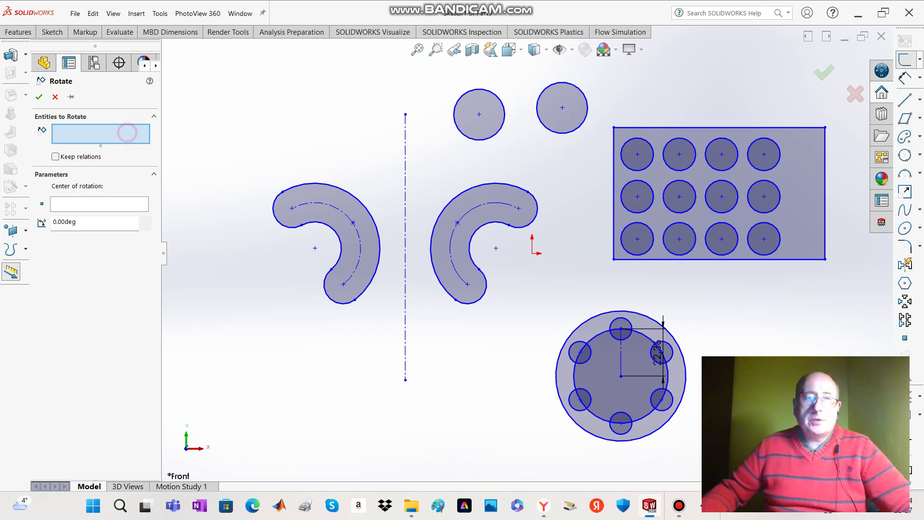
{"action": "mouse_move", "coordinate": [598, 117]}
{"action": "left_mouse_down"}
{"action": "mouse_move", "coordinate": [616, 164]}
{"action": "mouse_move", "coordinate": [801, 294]}
{"action": "left_mouse_up"}
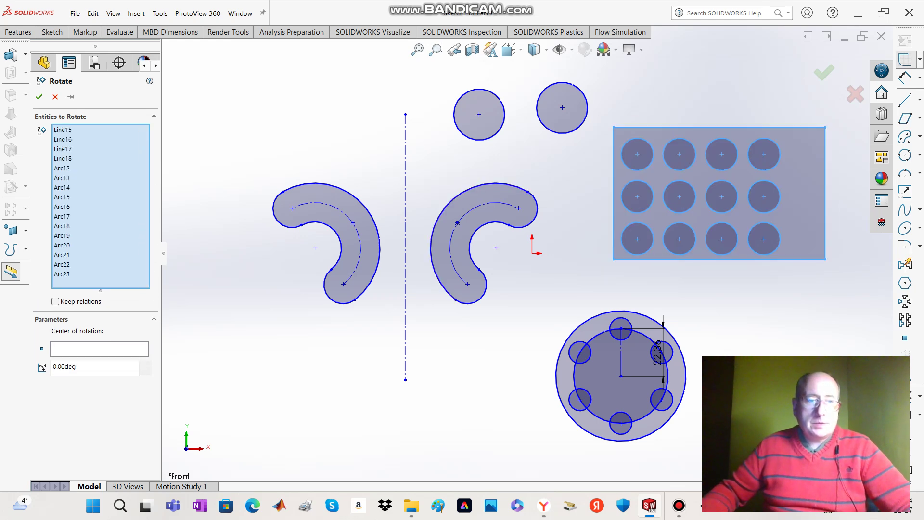
{"action": "left_click", "coordinate": [613, 252]}
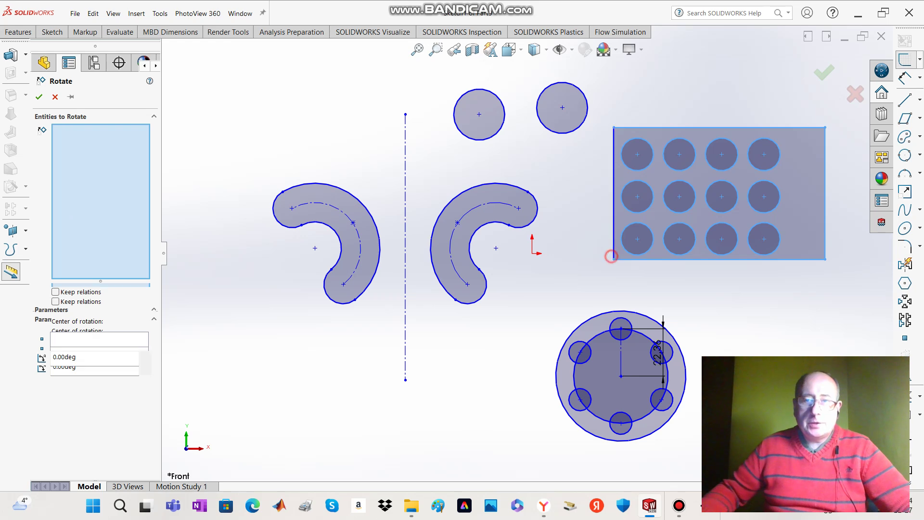
{"action": "double_click", "coordinate": [91, 358]}
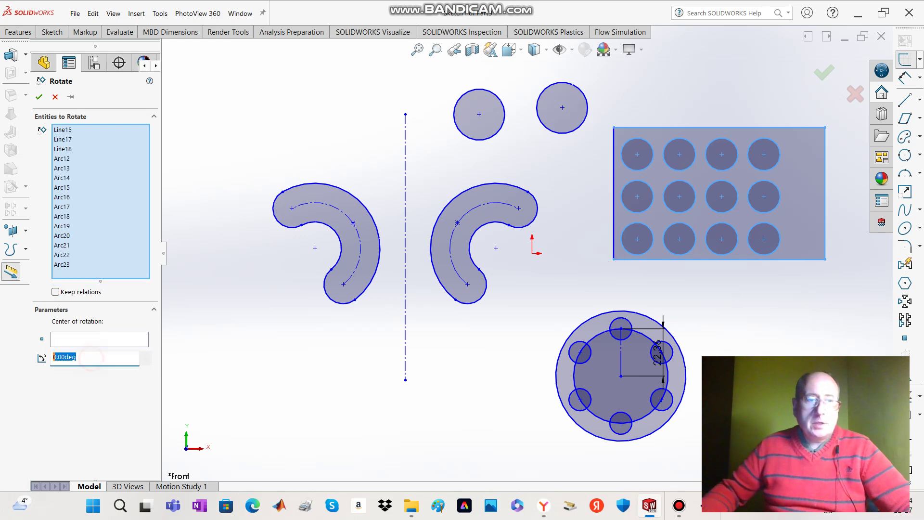
{"action": "type", "text": "30"}
{"action": "key", "text": "Return"}
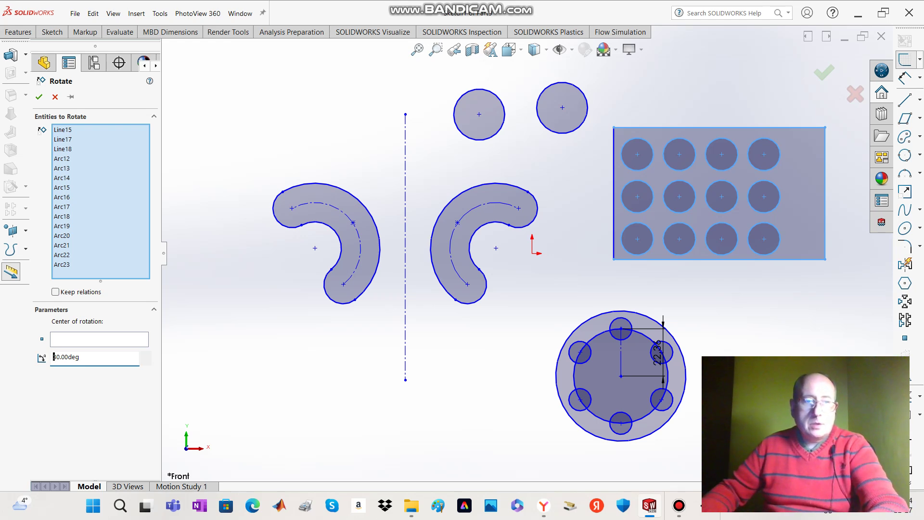
{"action": "left_click", "coordinate": [93, 337]}
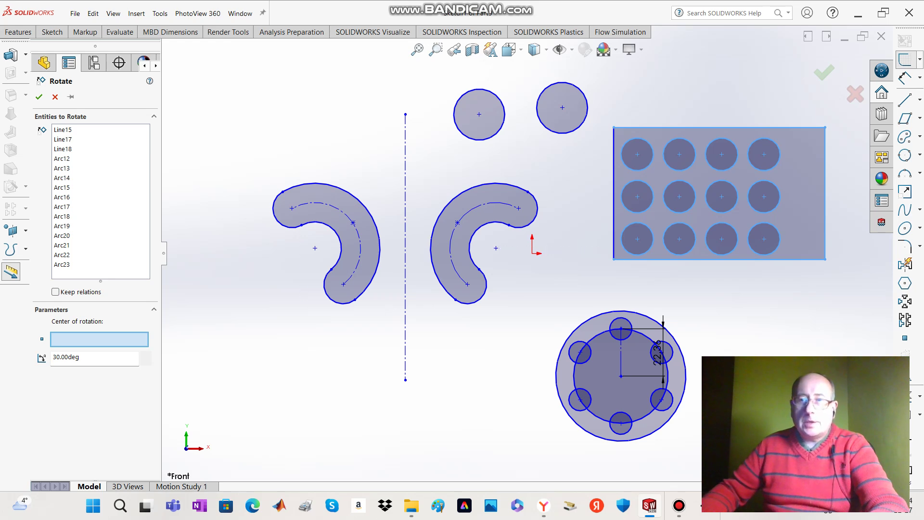
{"action": "left_click", "coordinate": [614, 259]}
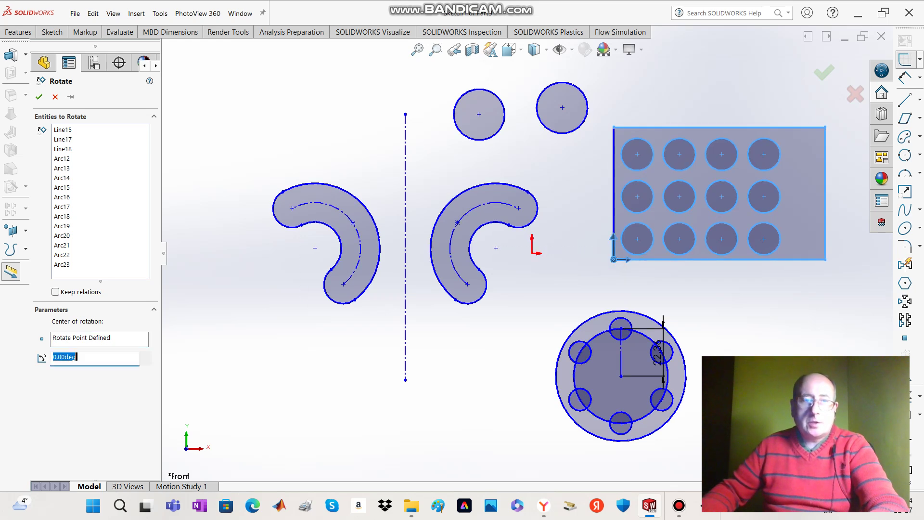
{"action": "key", "text": "Escape"}
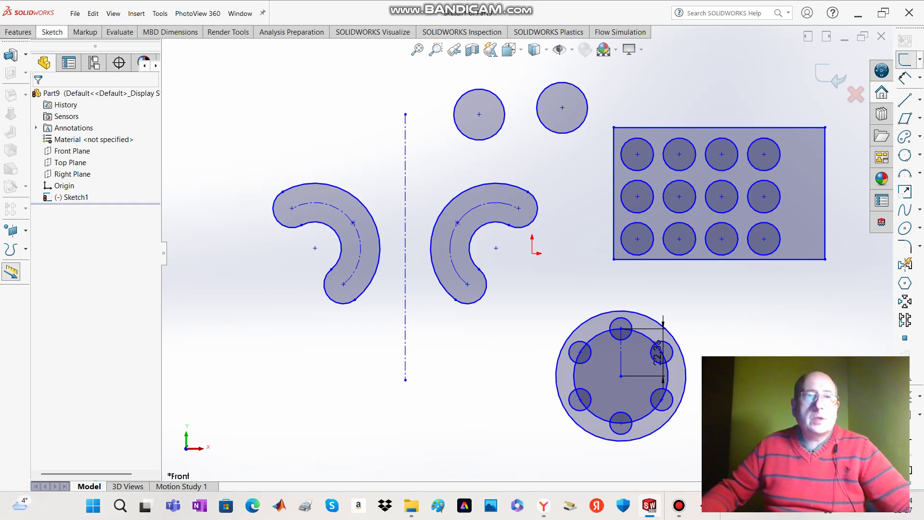
- Rotate the rectangle and its twelve patterned circles by 30 degrees about the rectangle's lower-left corner
{"action": "left_click", "coordinate": [50, 31]}
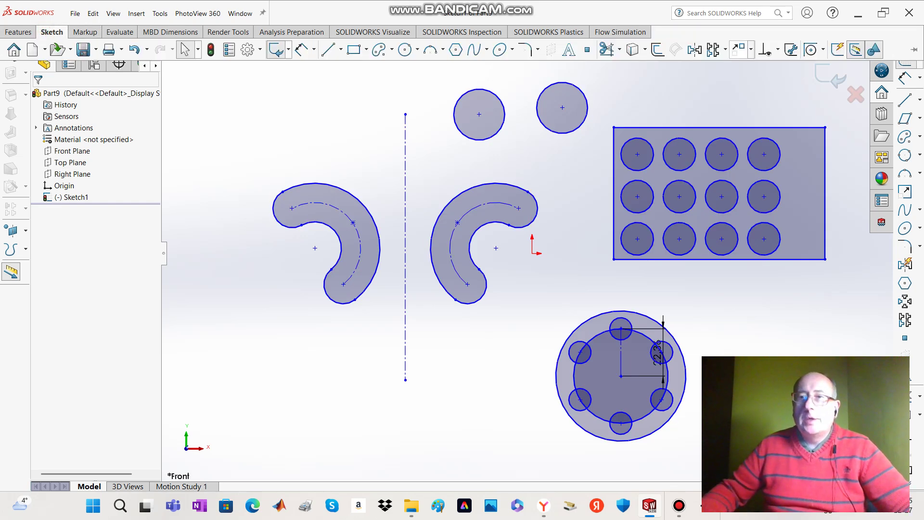
{"action": "left_click", "coordinate": [751, 49]}
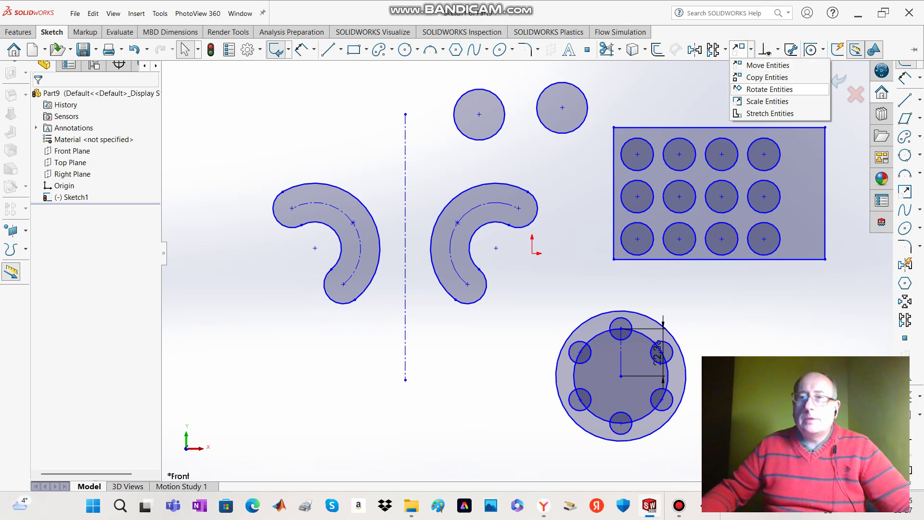
{"action": "left_click", "coordinate": [768, 90]}
{"action": "left_click_drag", "start_coordinate": [612, 178], "coordinate": [841, 265]}
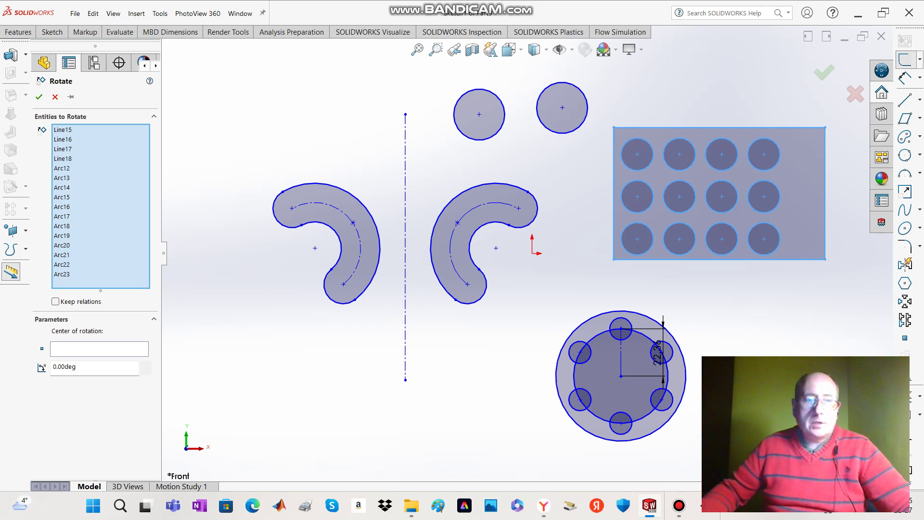
{"action": "left_click", "coordinate": [88, 350]}
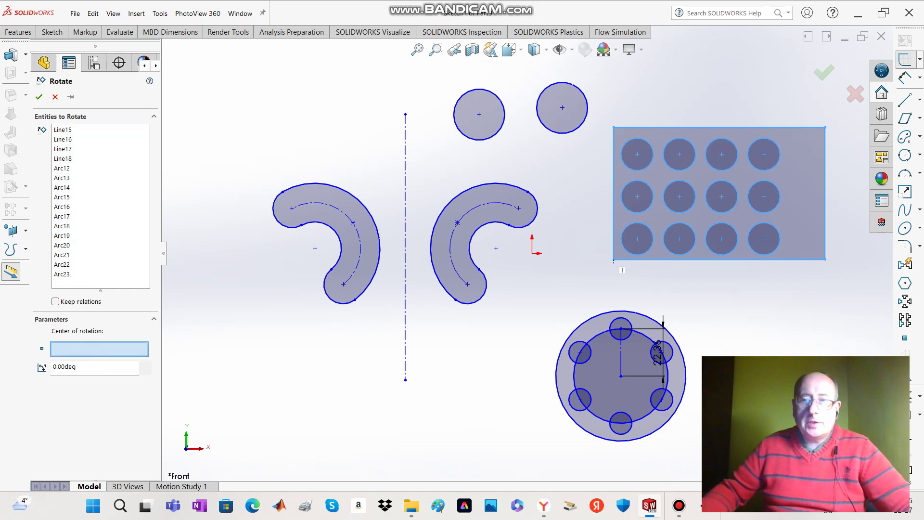
{"action": "left_click", "coordinate": [613, 260]}
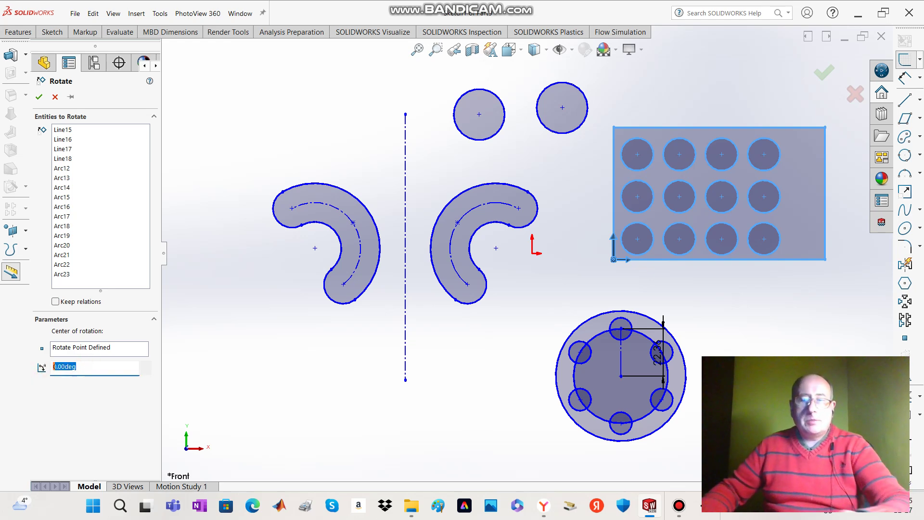
{"action": "type", "text": "30"}
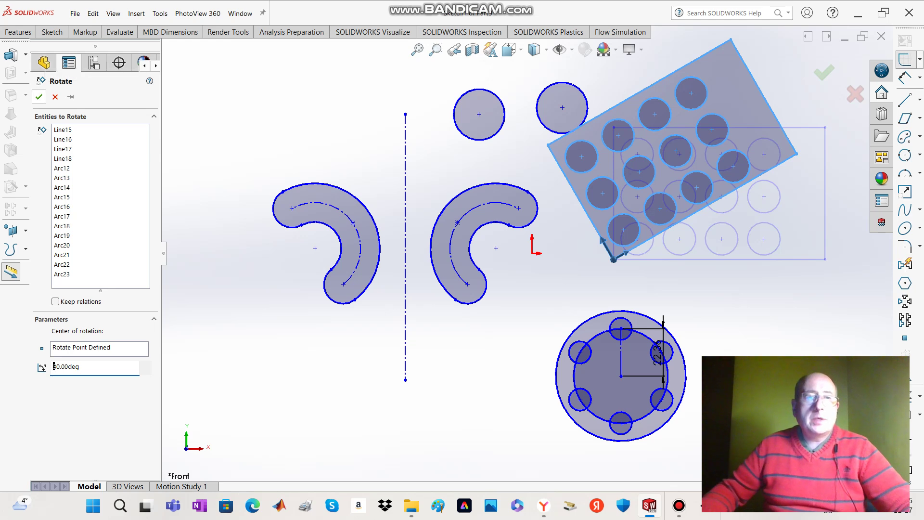
{"action": "left_click", "coordinate": [39, 97]}
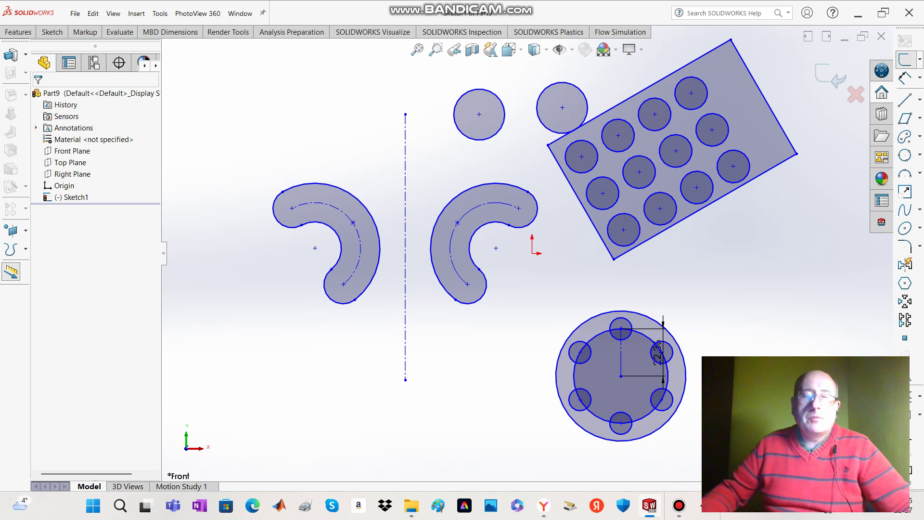
- Scale the copied circle above the right arc slot by a factor of 3 about its own center point, without keeping a copy
{"action": "left_click", "coordinate": [52, 32]}
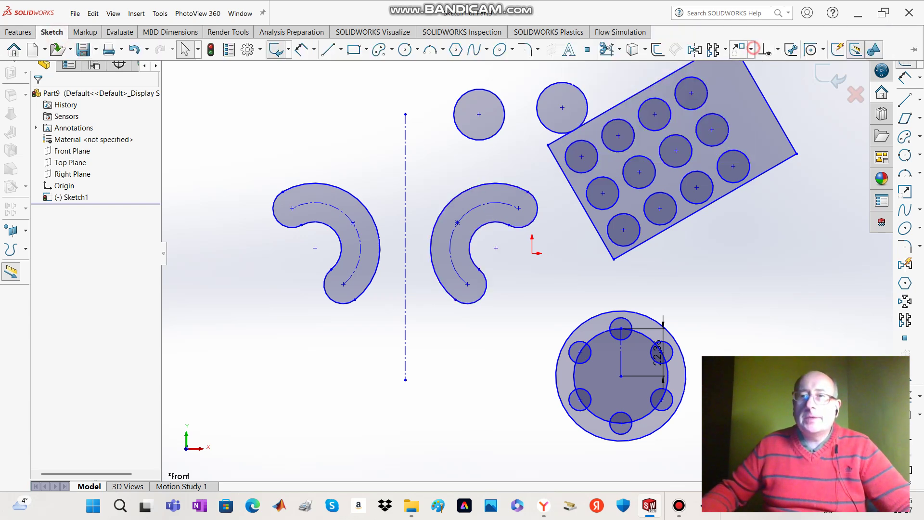
{"action": "left_click", "coordinate": [751, 49]}
{"action": "left_click", "coordinate": [767, 101]}
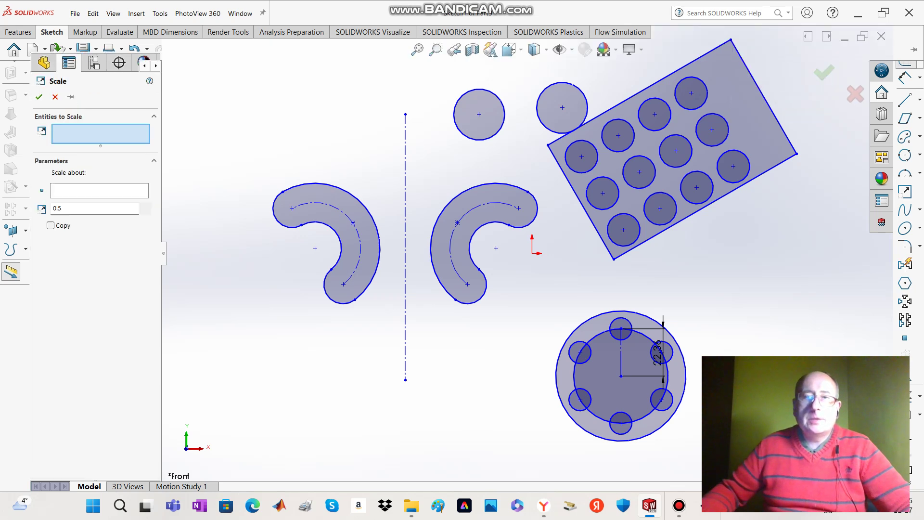
{"action": "left_click", "coordinate": [472, 117]}
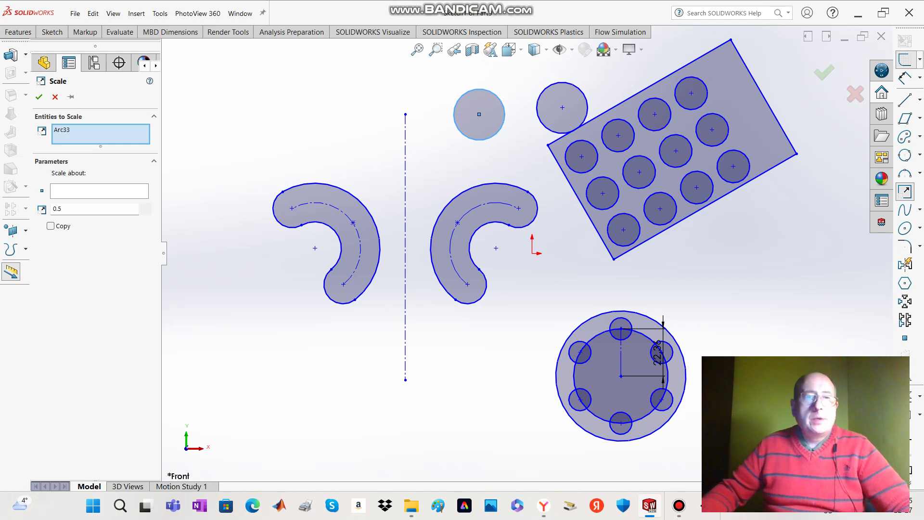
{"action": "left_click", "coordinate": [104, 192]}
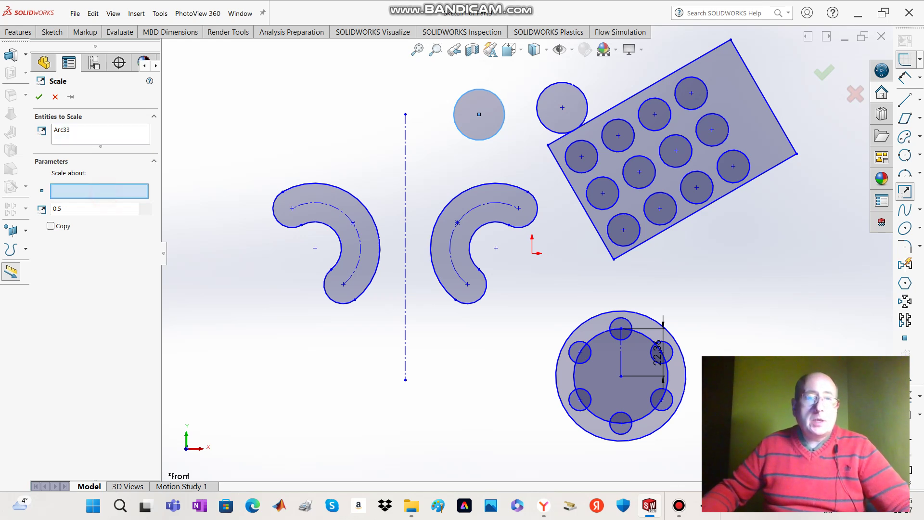
{"action": "left_click", "coordinate": [479, 114]}
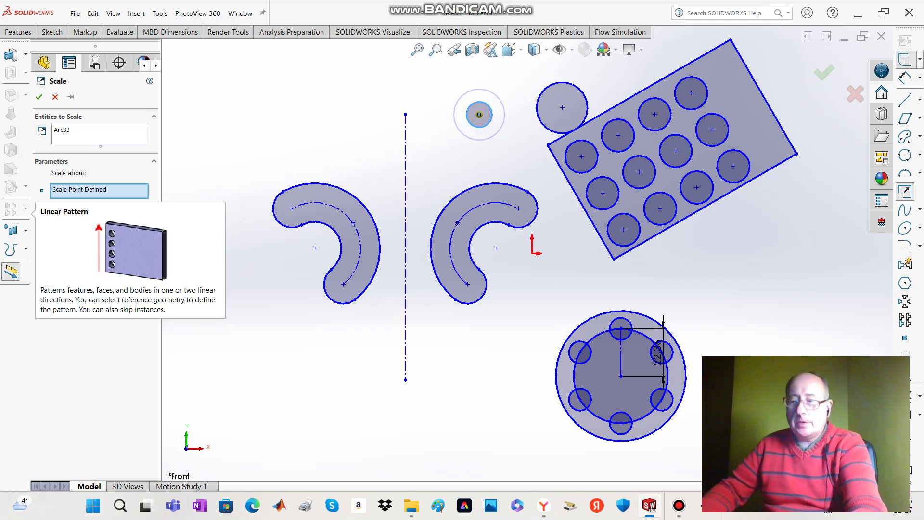
{"action": "type", "text": "3"}
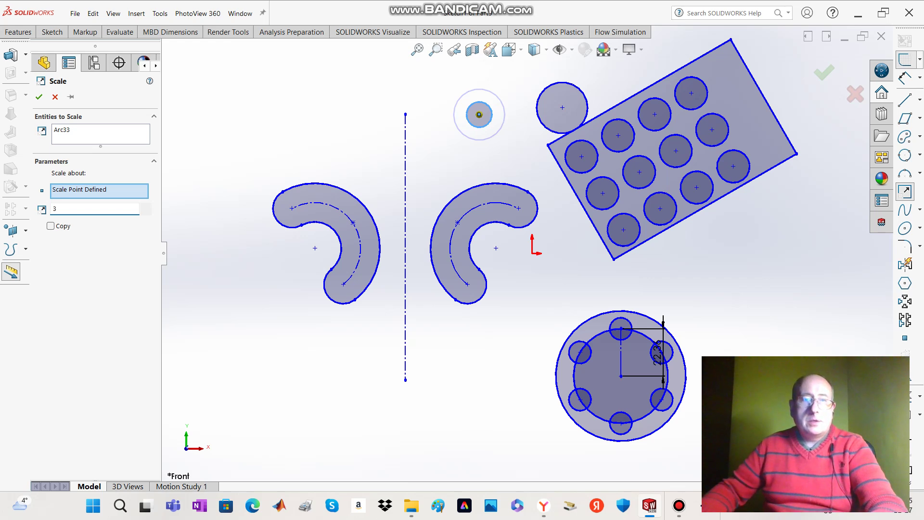
{"action": "key", "text": "Return"}
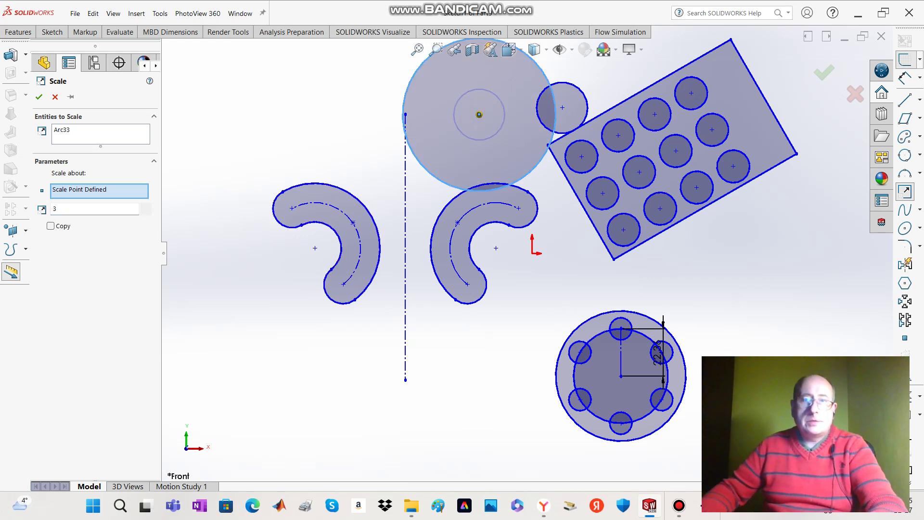
{"action": "left_click", "coordinate": [39, 97]}
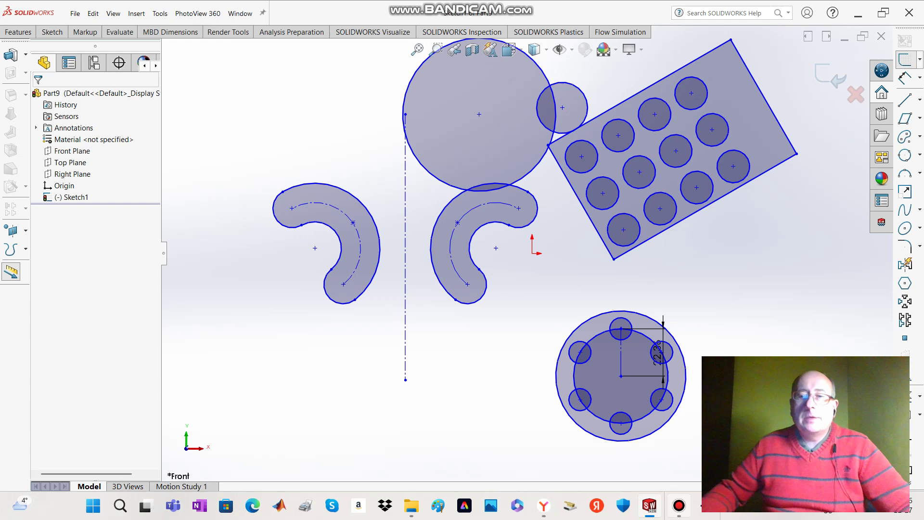
{"action": "left_click", "coordinate": [678, 506]}
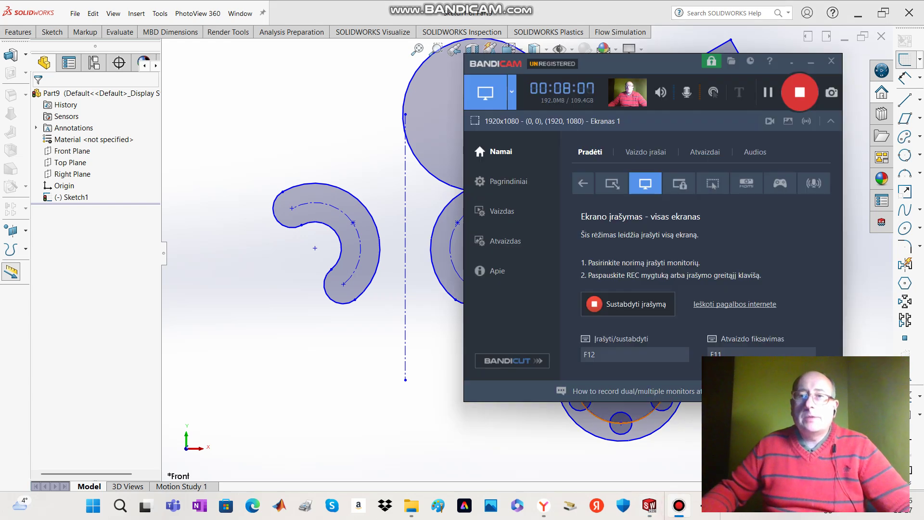